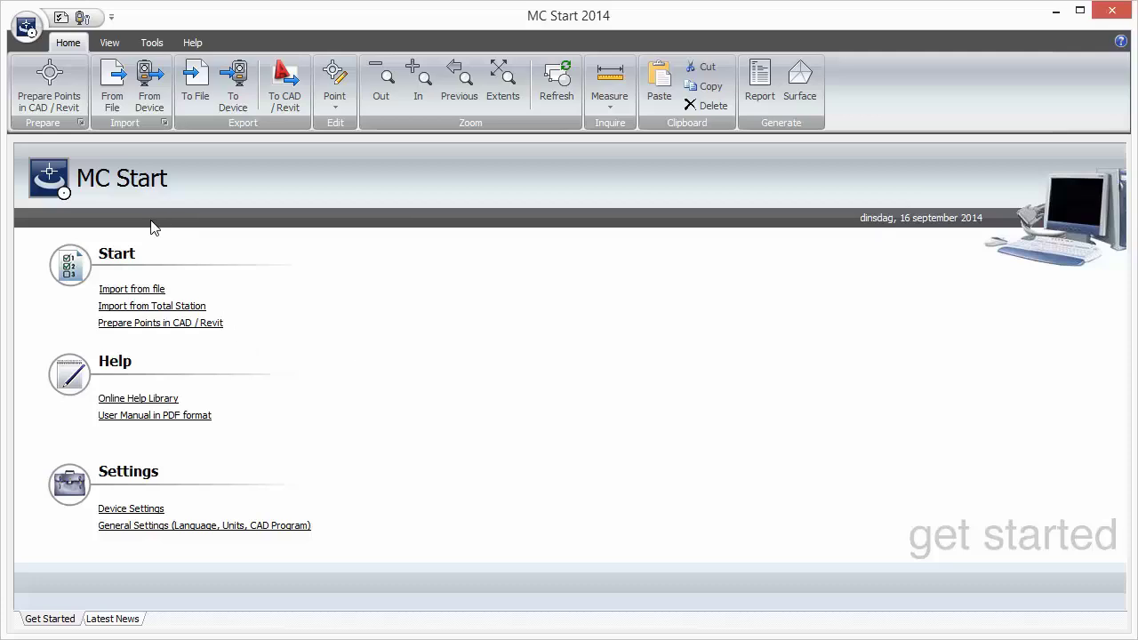
In General Settings, keep the Default language and Meters as the distance unit.
{"action": "left_click", "coordinate": [60, 18]}
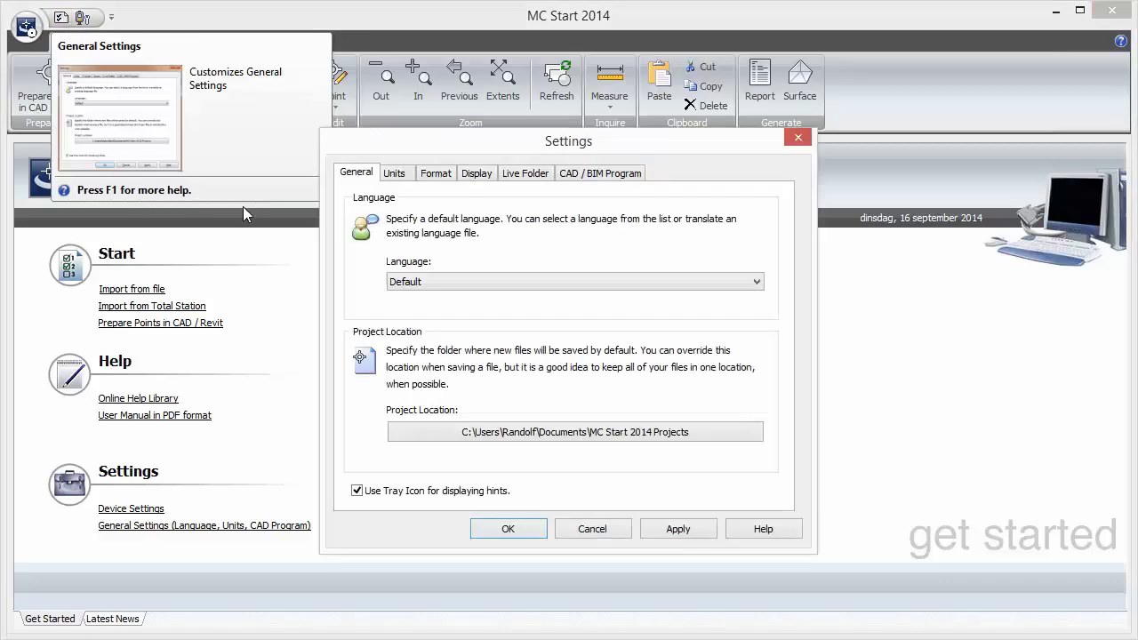
{"action": "left_click", "coordinate": [451, 283]}
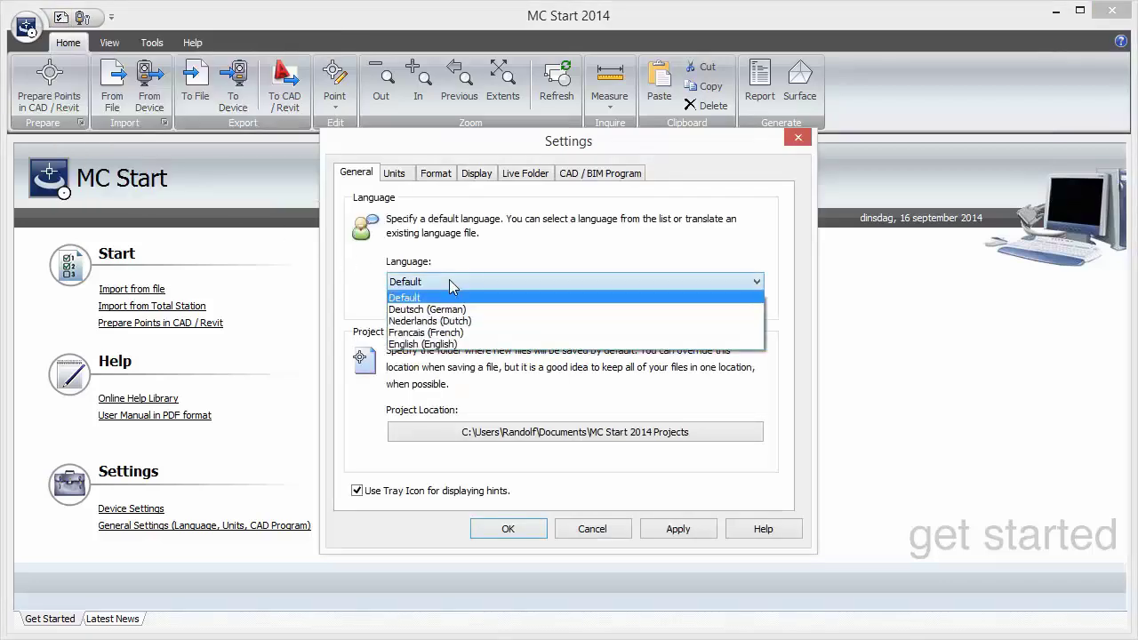
{"action": "left_click", "coordinate": [451, 283]}
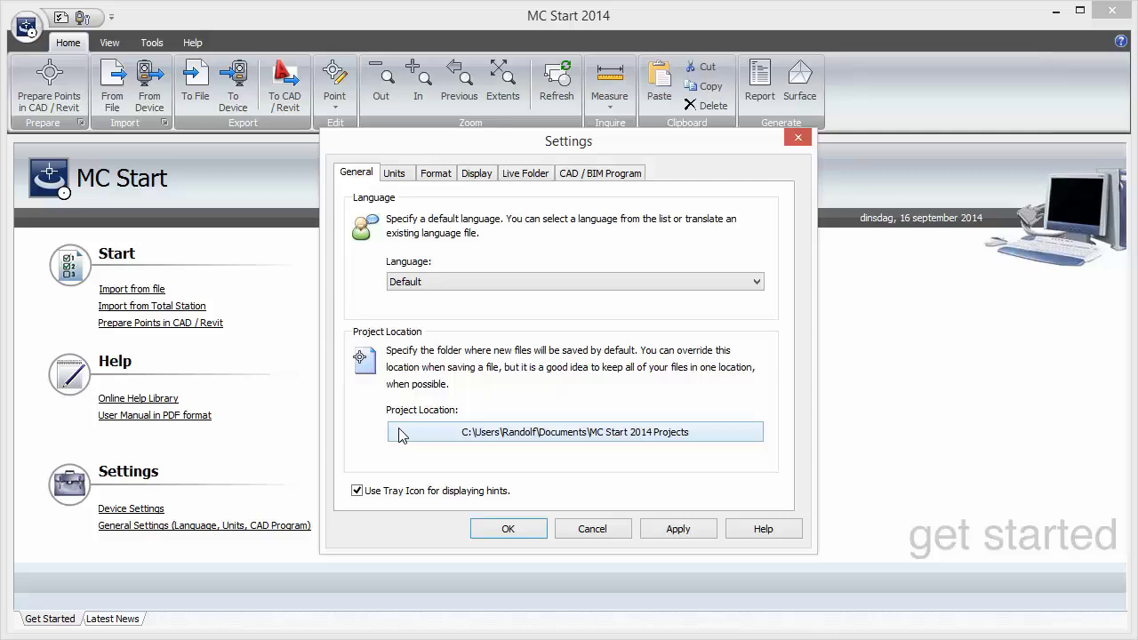
{"action": "left_click", "coordinate": [392, 174]}
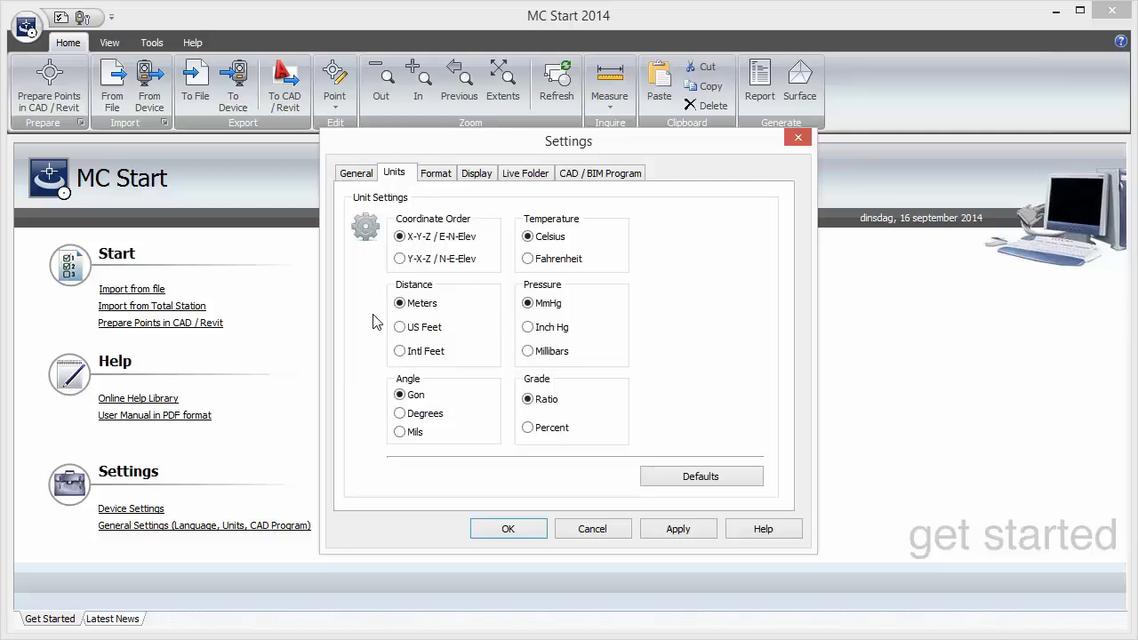
{"action": "left_click", "coordinate": [401, 351]}
{"action": "left_click", "coordinate": [401, 304]}
{"action": "left_click", "coordinate": [400, 351]}
{"action": "left_click", "coordinate": [406, 305]}
Choose Revit 2015 as the CAD / BIM program.
{"action": "left_click", "coordinate": [573, 182]}
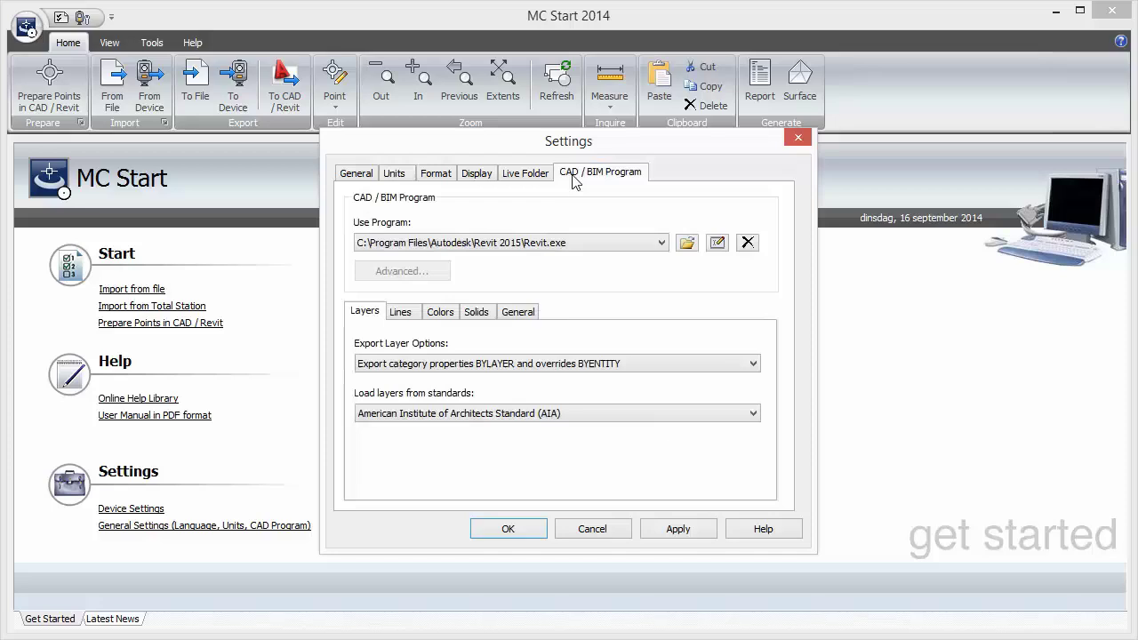
{"action": "left_click", "coordinate": [569, 244]}
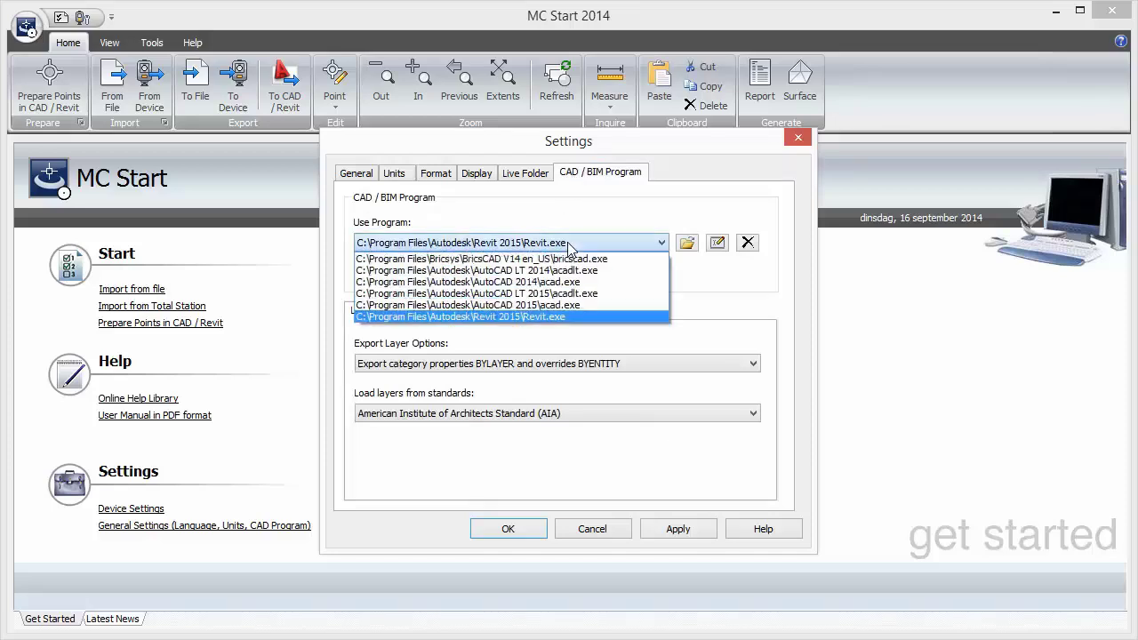
{"action": "left_click", "coordinate": [578, 318]}
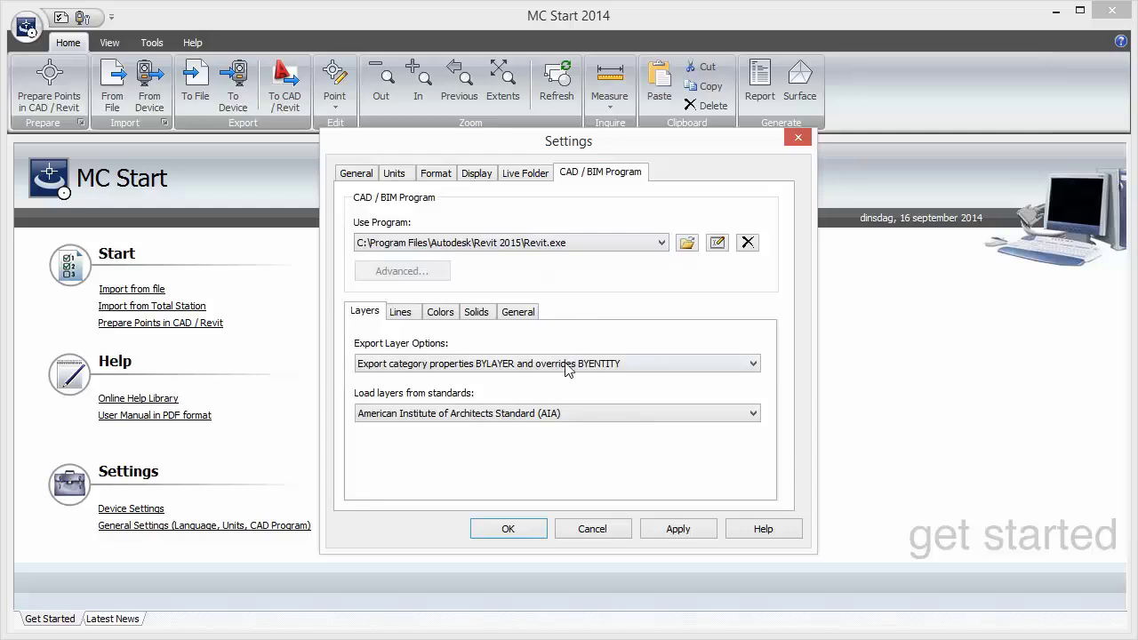
Accept the MC Start settings, show the MC Start tab, and preview rst_basic_sample_project.rvt from Samples without opening it.
{"action": "left_click", "coordinate": [538, 530]}
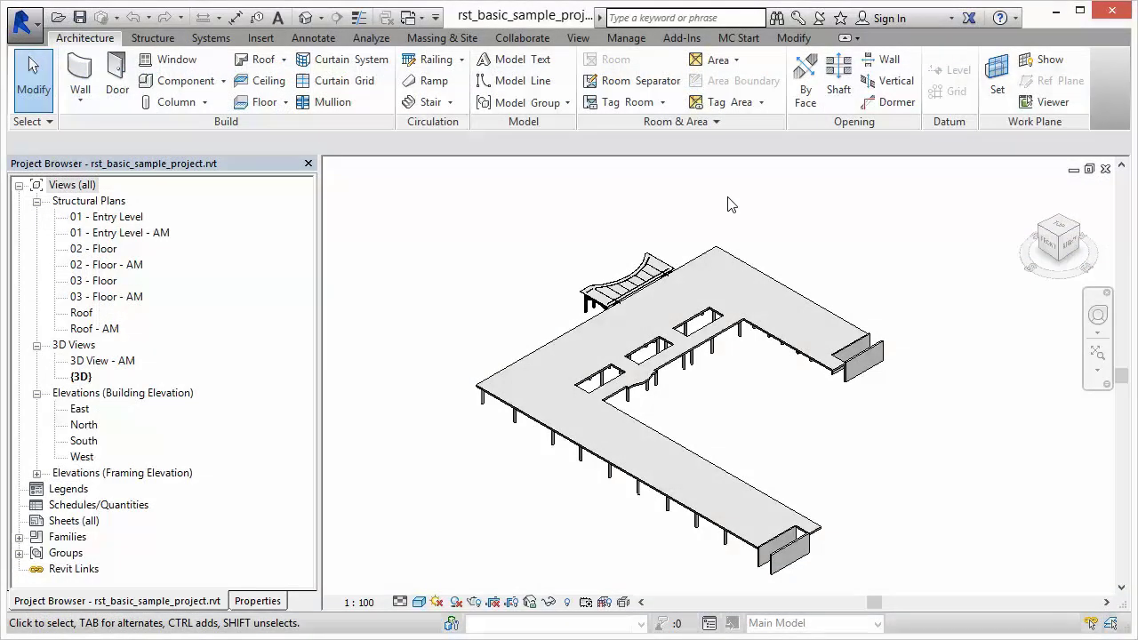
{"action": "left_click", "coordinate": [722, 43]}
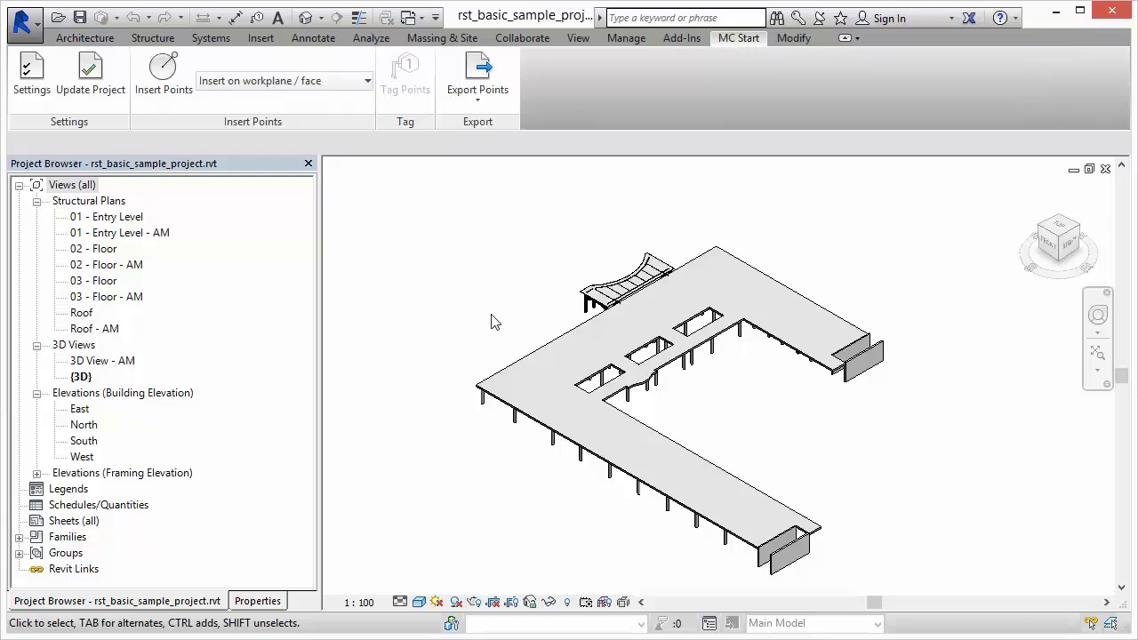
{"action": "left_click", "coordinate": [60, 18]}
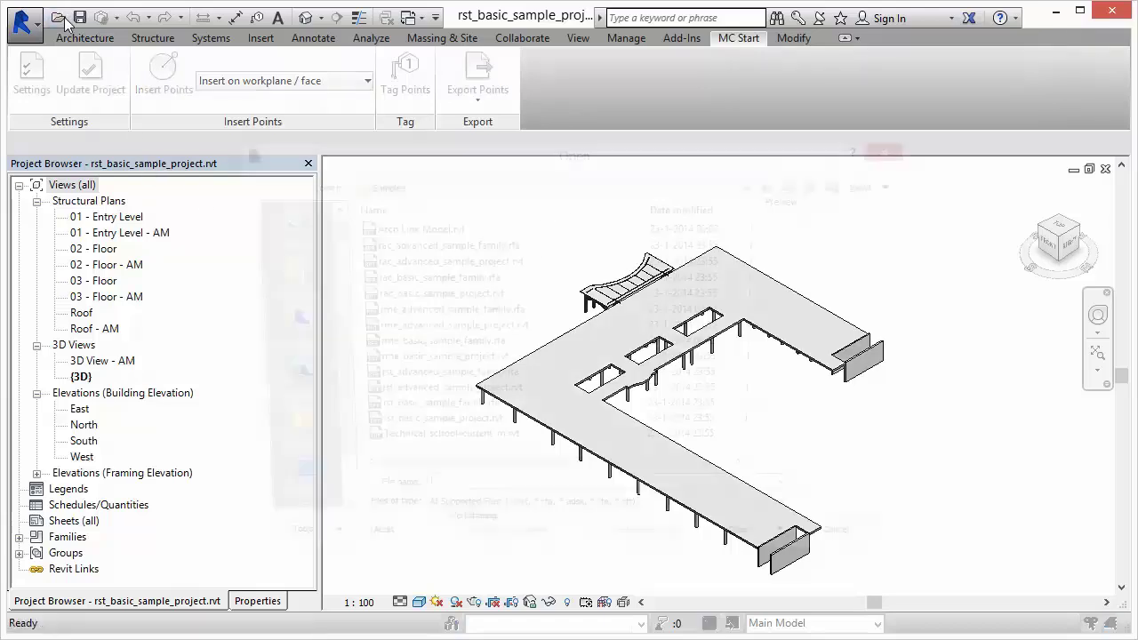
{"action": "left_click", "coordinate": [418, 186]}
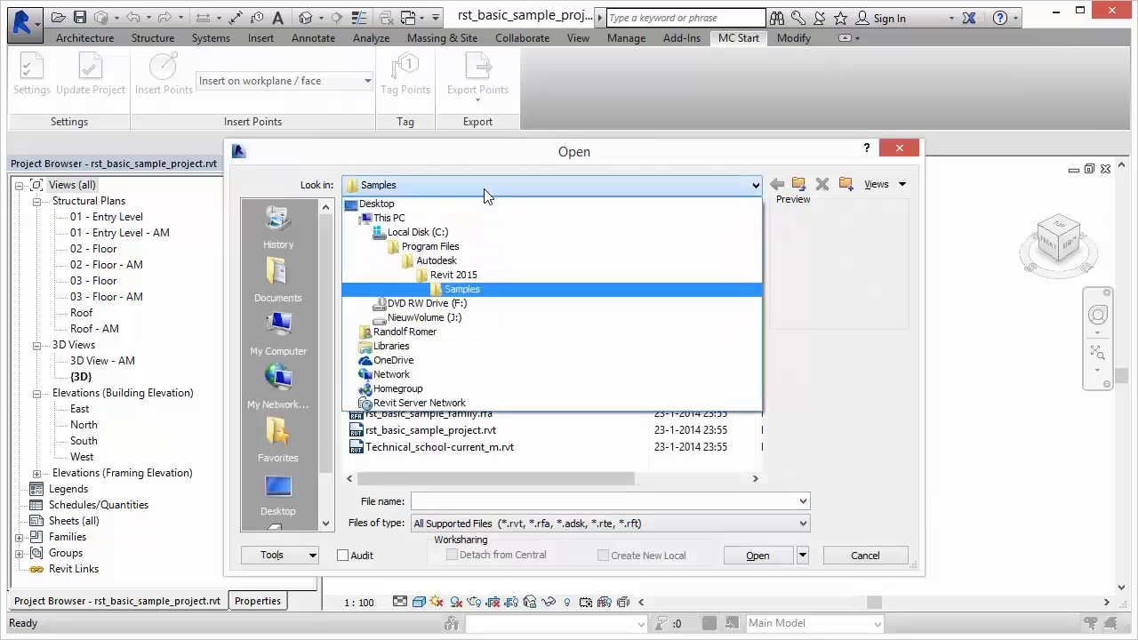
{"action": "left_click", "coordinate": [513, 291]}
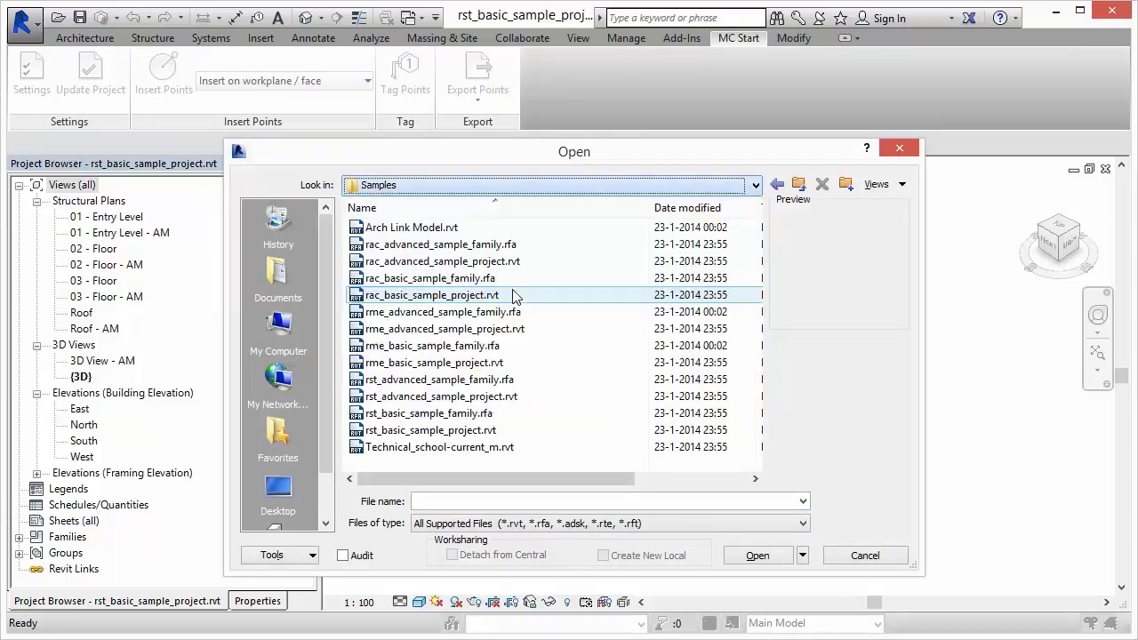
{"action": "left_click", "coordinate": [423, 432]}
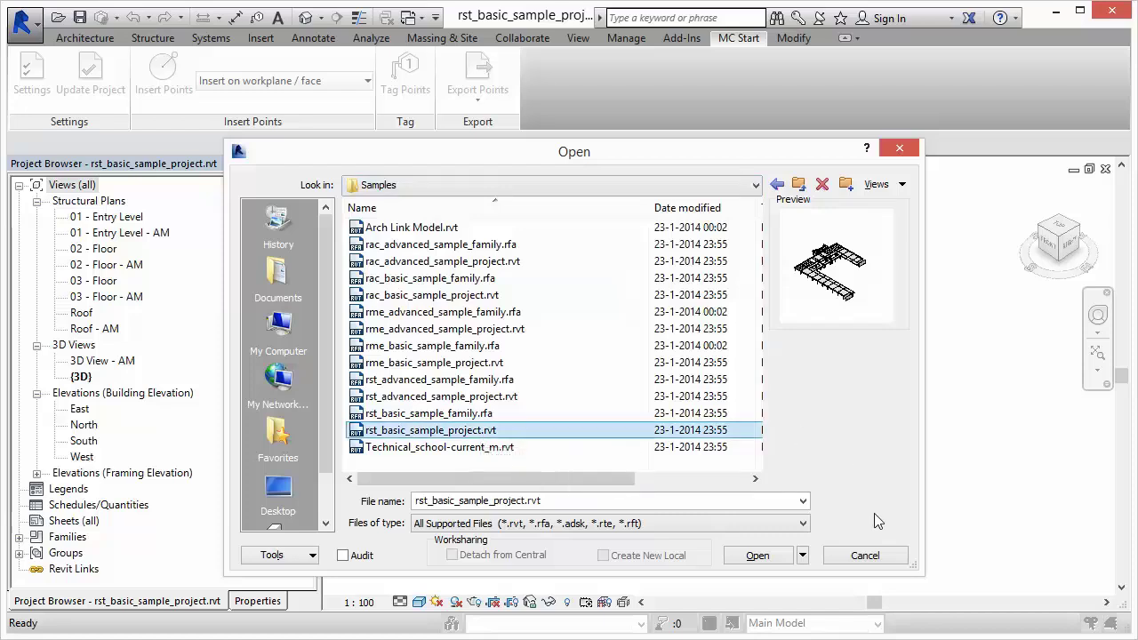
{"action": "left_click", "coordinate": [874, 557]}
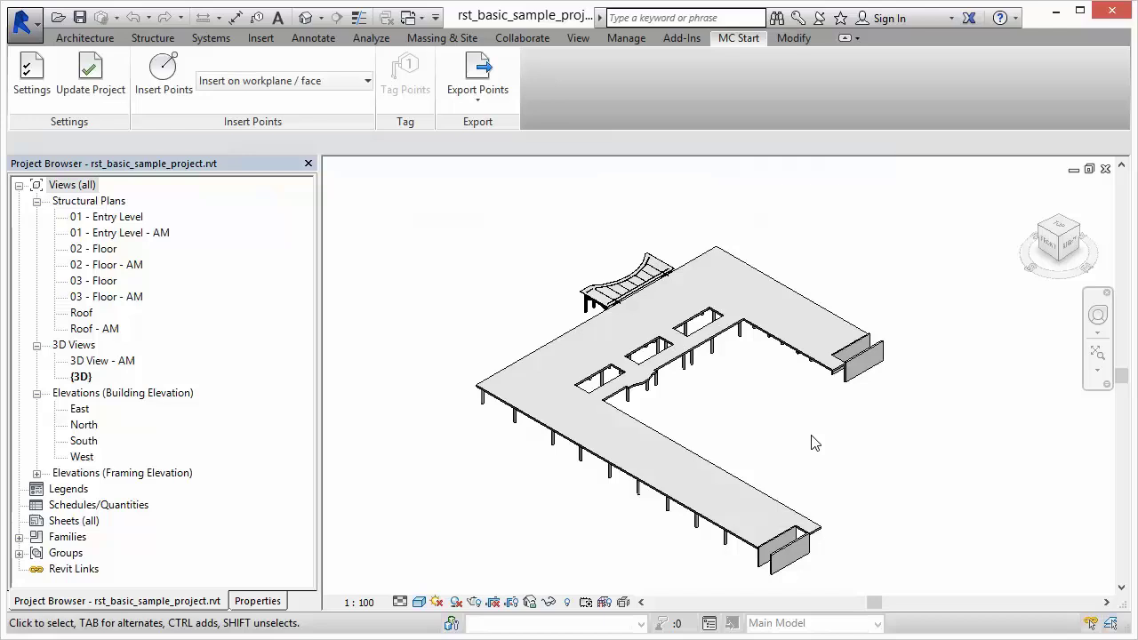
Limit object snaps to Endpoints, Midpoints, Centers and Intersections.
{"action": "left_click", "coordinate": [613, 39]}
{"action": "left_click", "coordinate": [120, 81]}
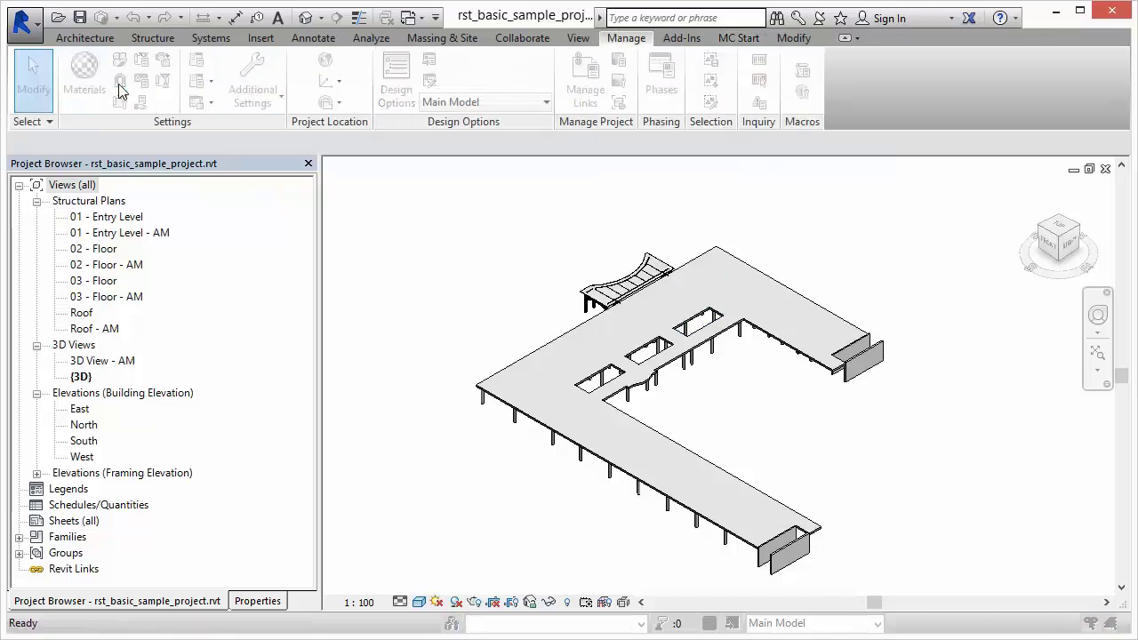
{"action": "left_click", "coordinate": [491, 366]}
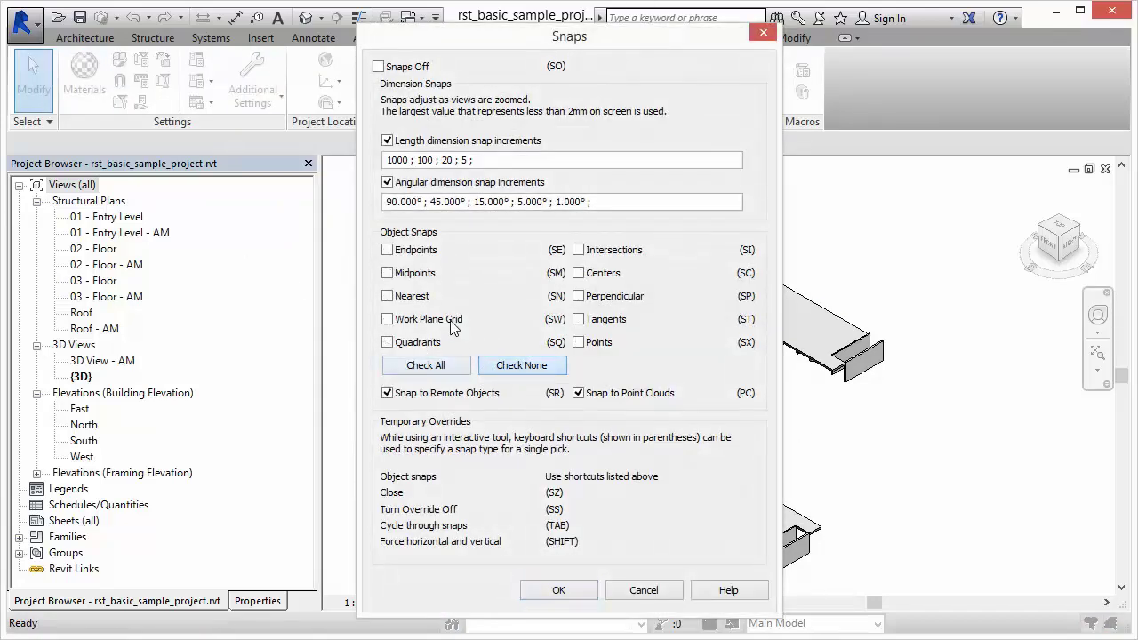
{"action": "left_click", "coordinate": [388, 251]}
{"action": "left_click", "coordinate": [387, 273]}
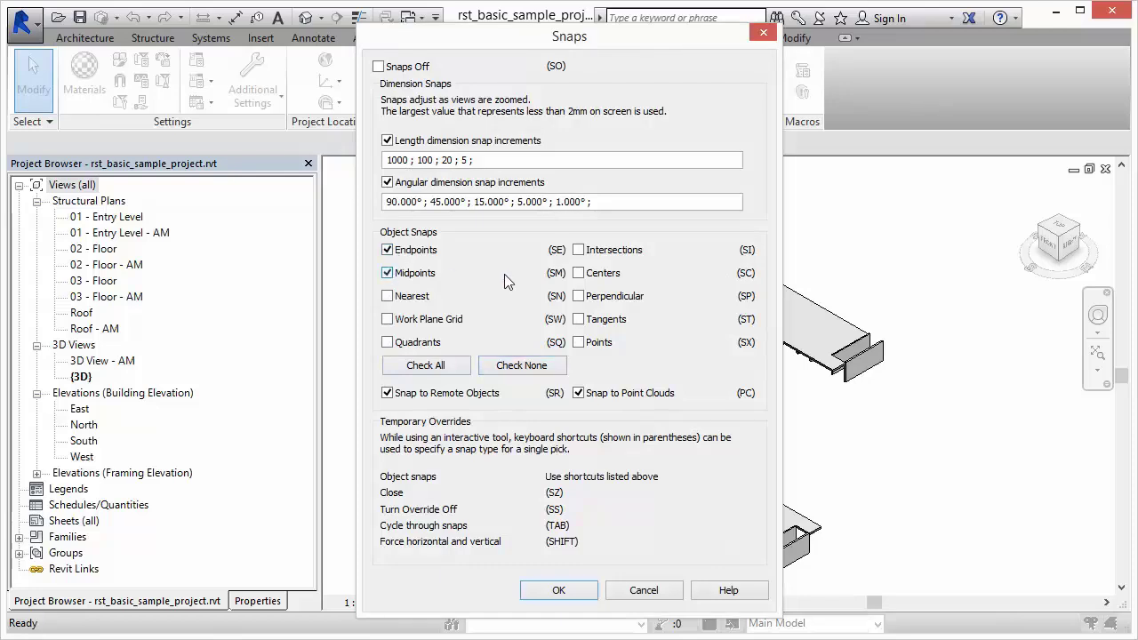
{"action": "left_click", "coordinate": [578, 272]}
{"action": "left_click", "coordinate": [579, 249]}
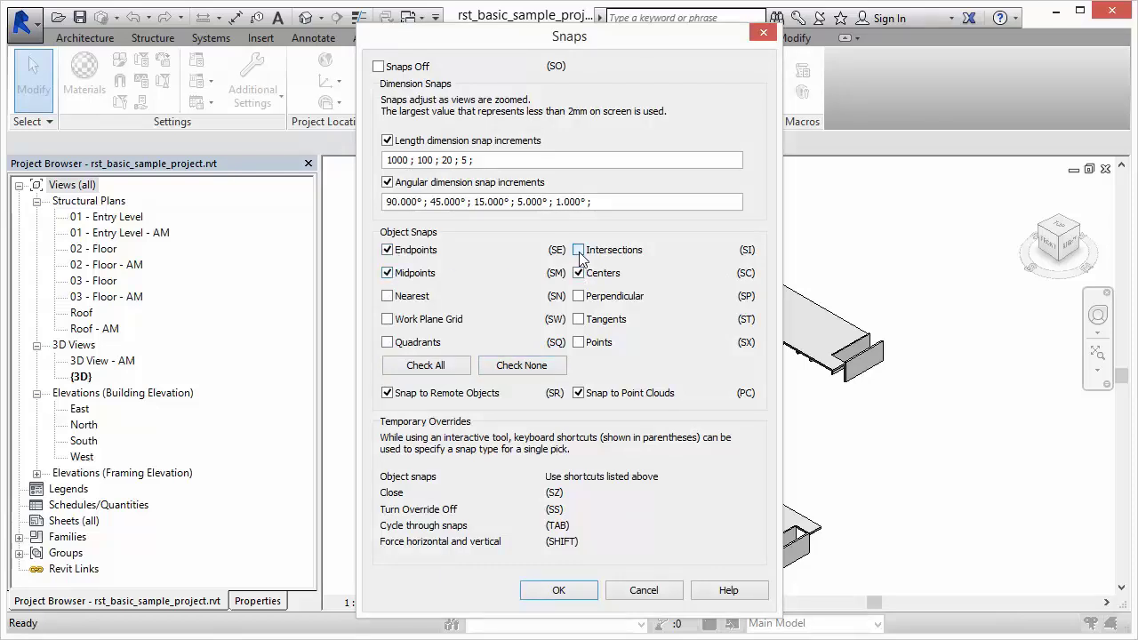
{"action": "left_click", "coordinate": [574, 589]}
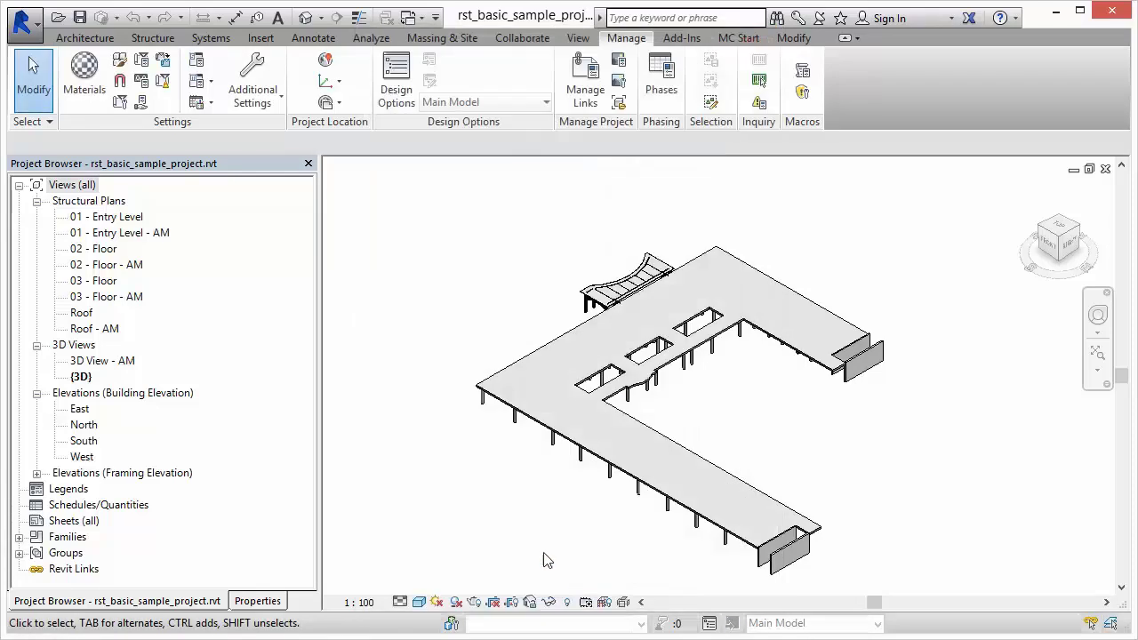
Confirm MC Start point settings: Millimeters, symbol size 250, start number 1.
{"action": "left_click", "coordinate": [758, 39]}
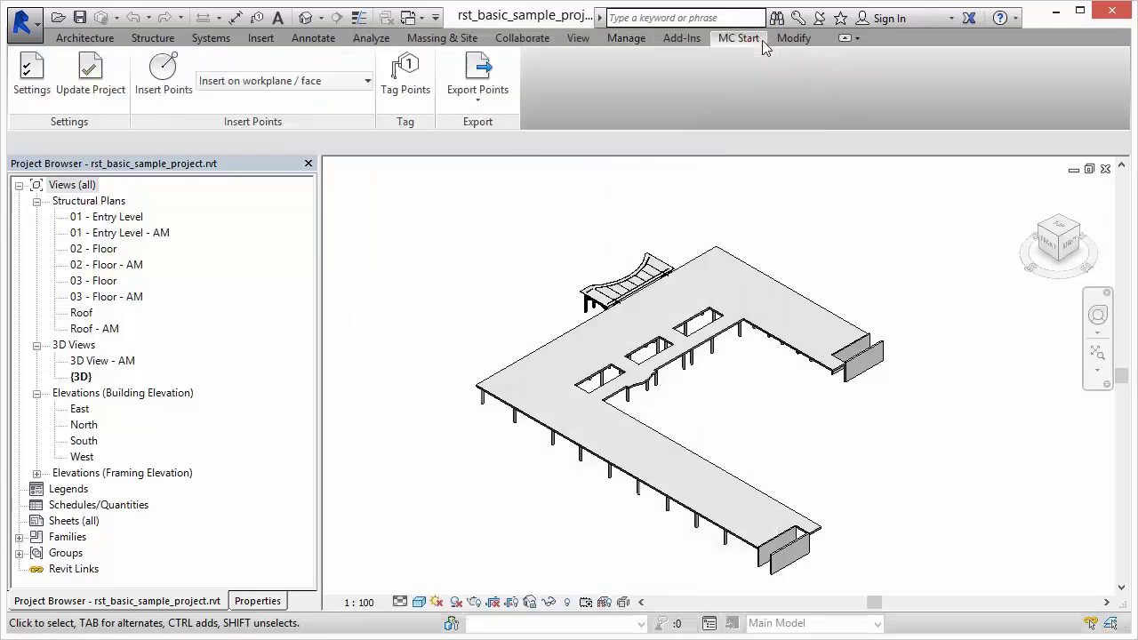
{"action": "left_click", "coordinate": [32, 76]}
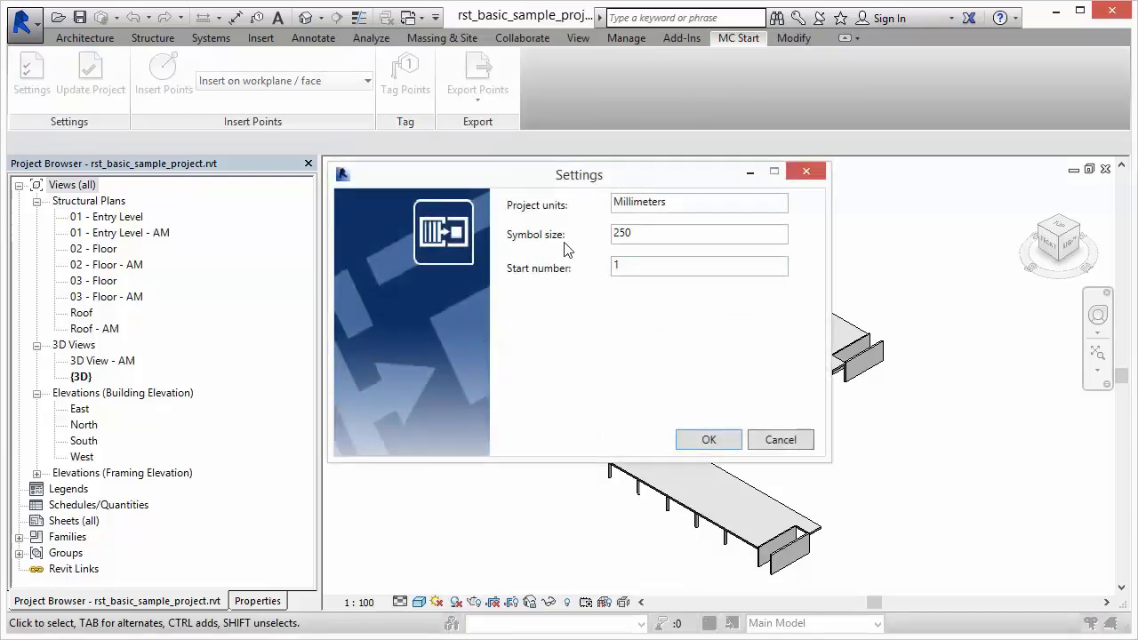
{"action": "double_click", "coordinate": [611, 266]}
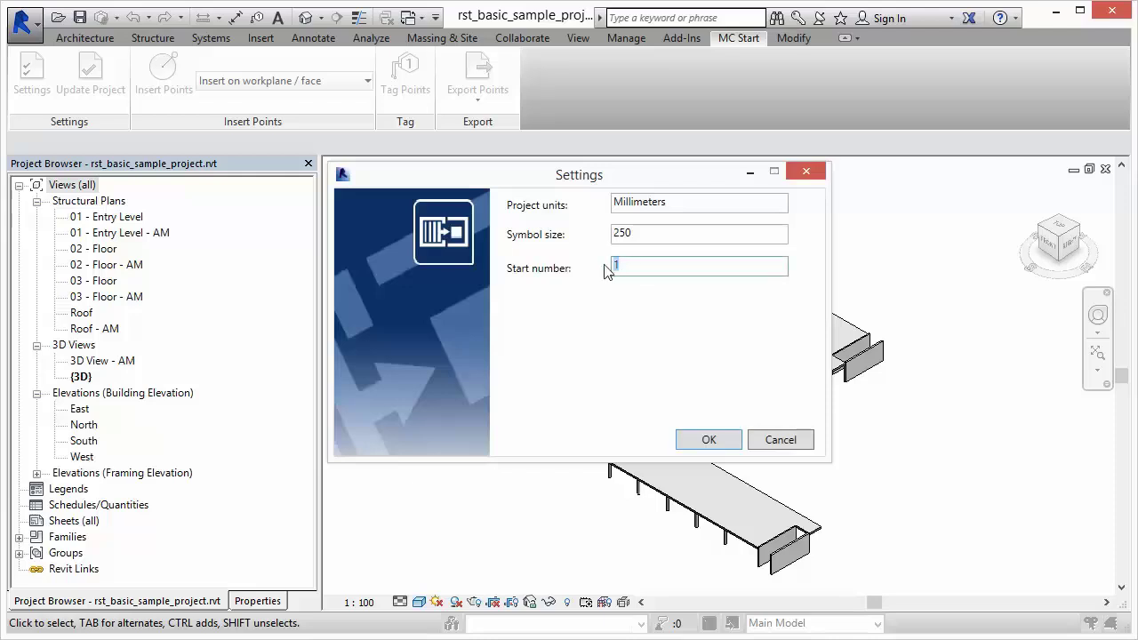
{"action": "left_click", "coordinate": [699, 442]}
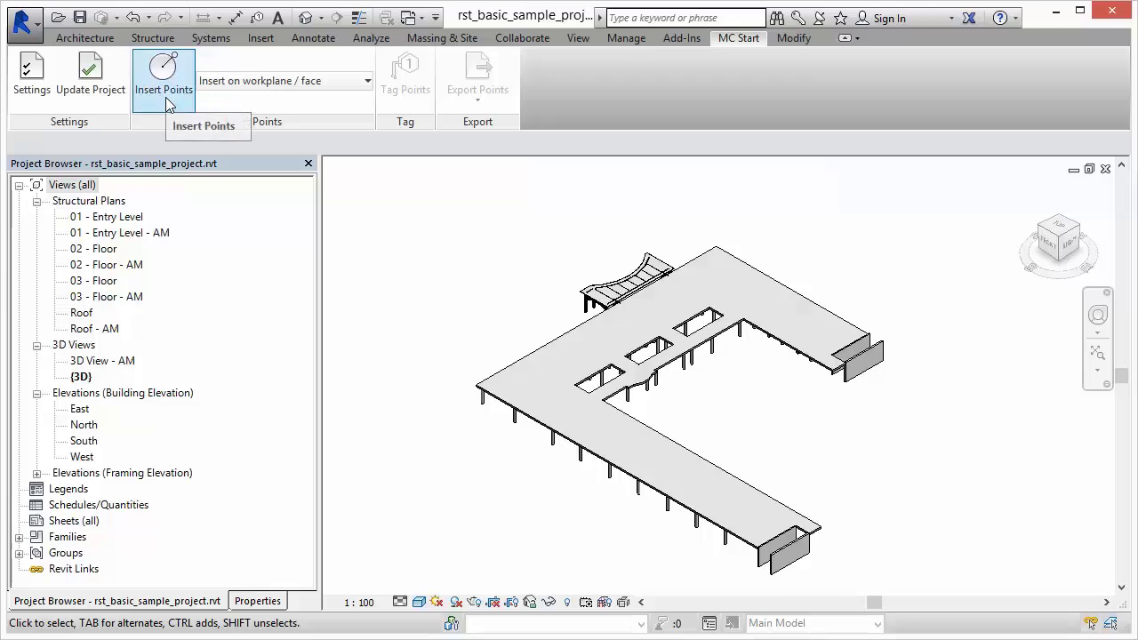
Insert survey points on workplane / face at the four corners of the front end wall.
{"action": "left_click", "coordinate": [306, 84]}
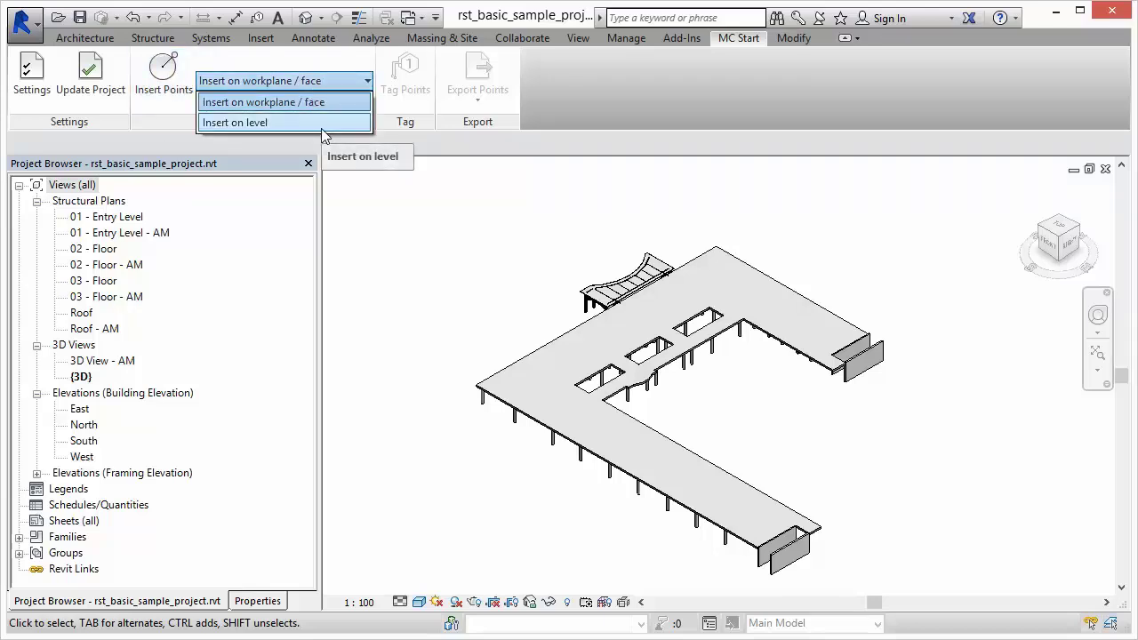
{"action": "left_click", "coordinate": [324, 102]}
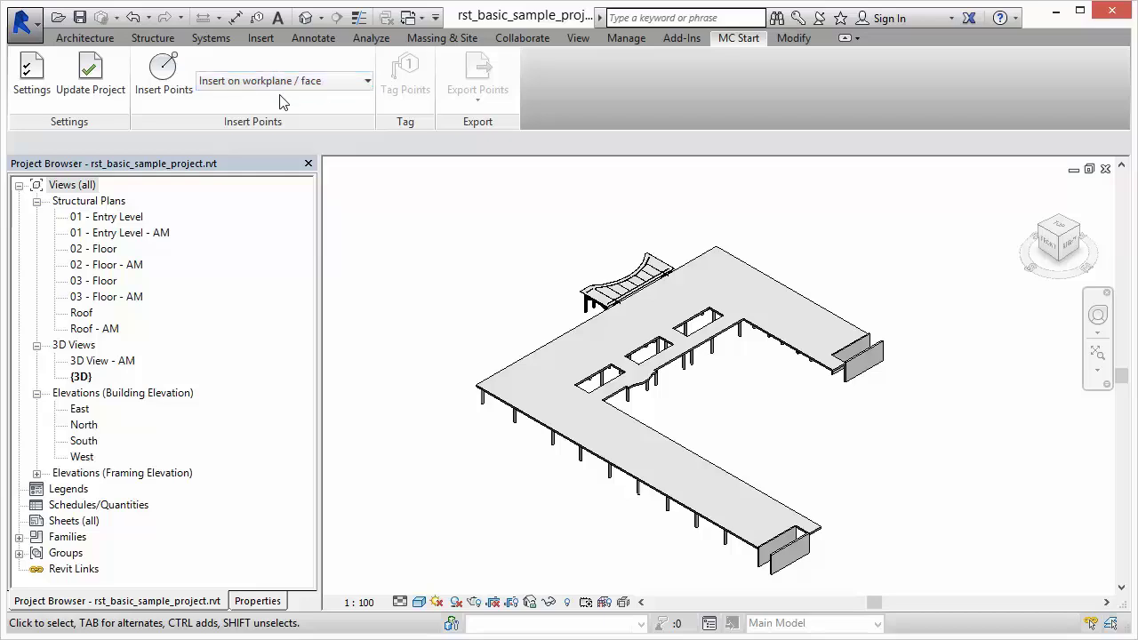
{"action": "left_click", "coordinate": [155, 98]}
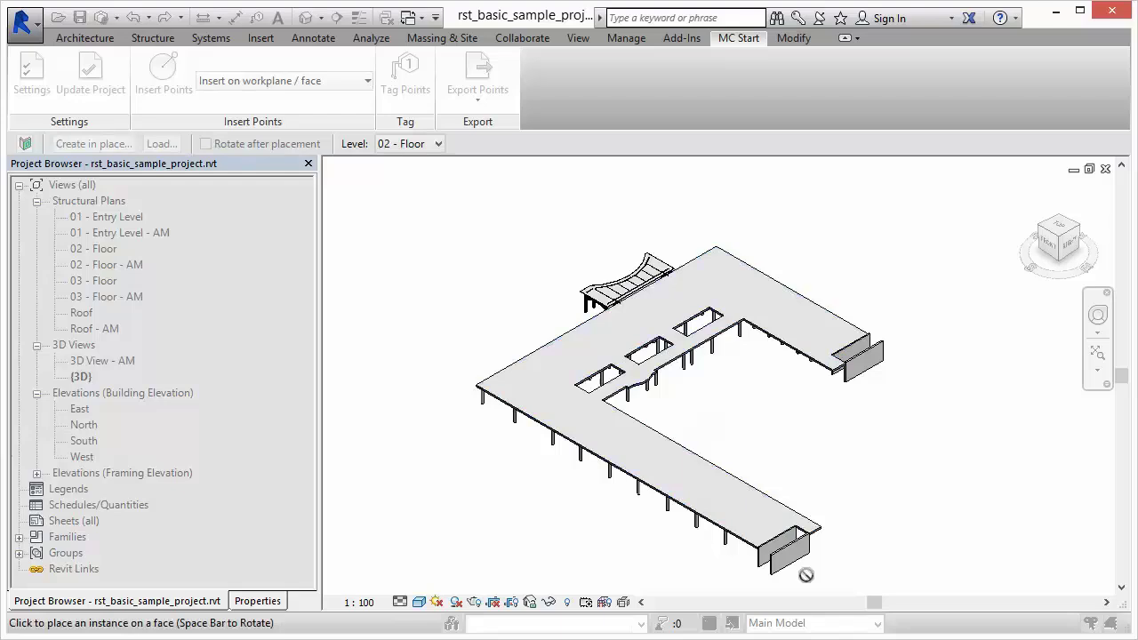
{"action": "scroll", "coordinate": [806, 574], "scroll_direction": "up", "scroll_amount": 4}
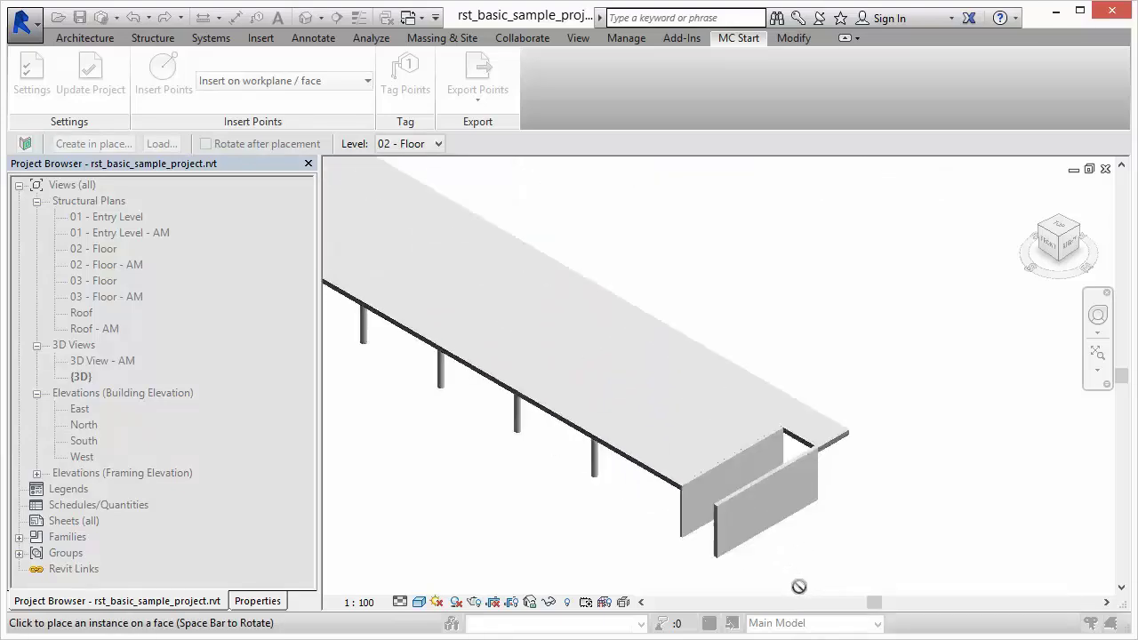
{"action": "scroll", "coordinate": [798, 586], "scroll_direction": "up", "scroll_amount": 6}
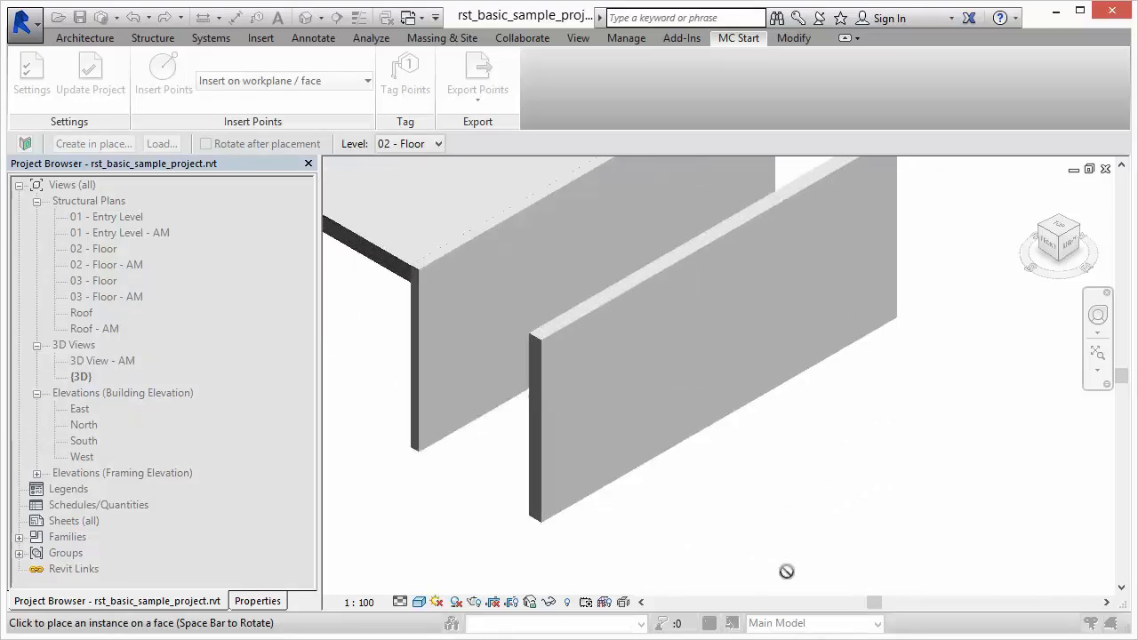
{"action": "scroll", "coordinate": [787, 571], "scroll_direction": "down", "scroll_amount": 2}
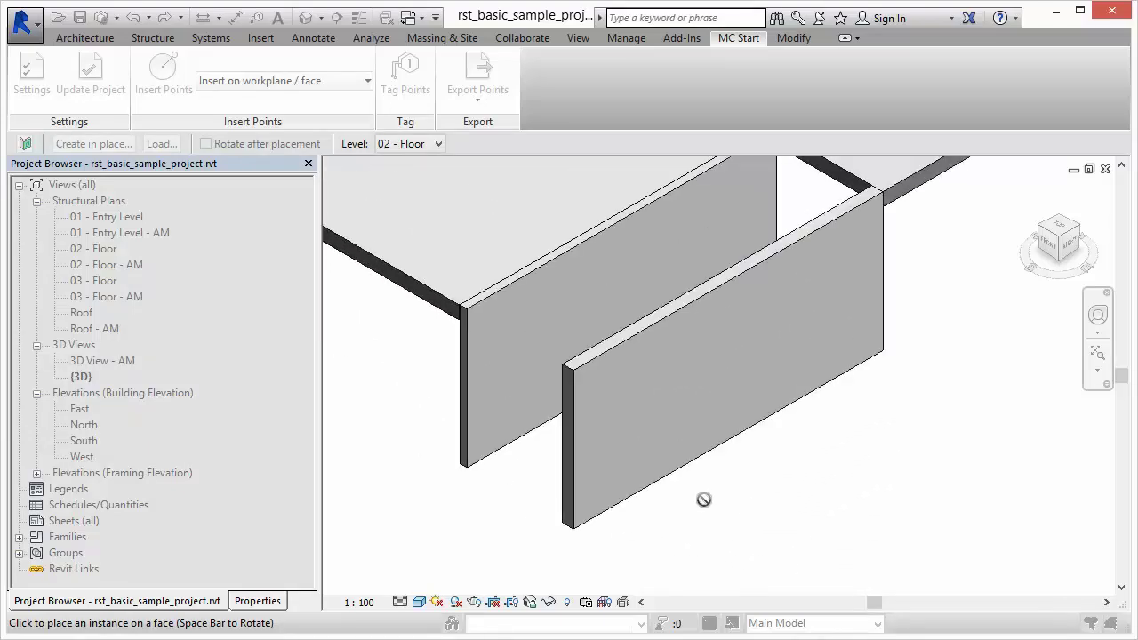
{"action": "left_click", "coordinate": [573, 526]}
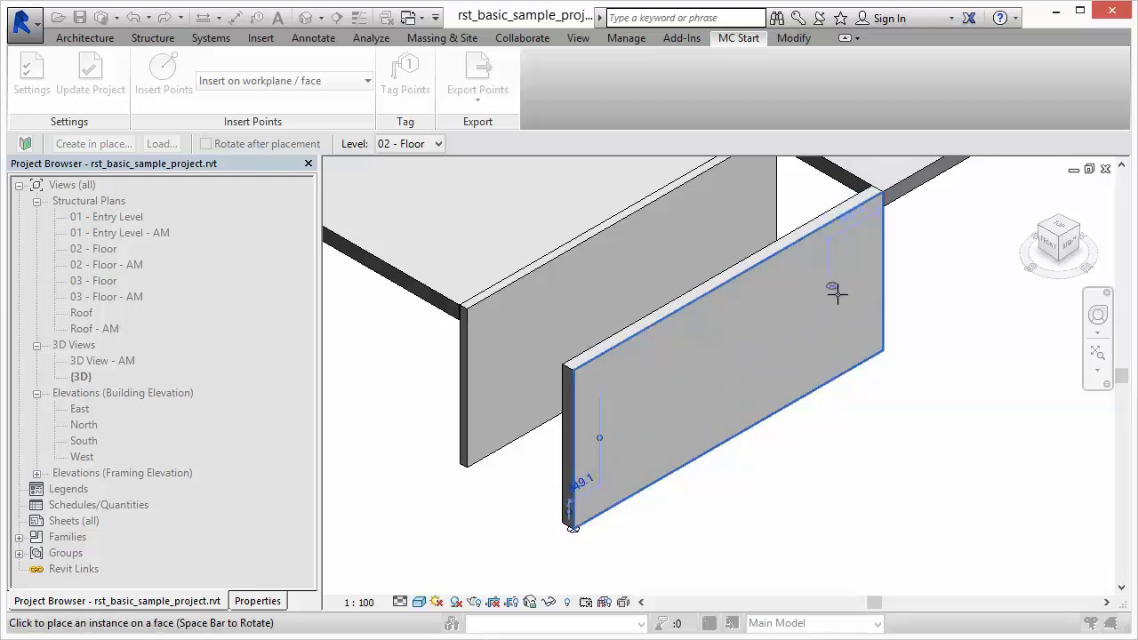
{"action": "left_click", "coordinate": [882, 352]}
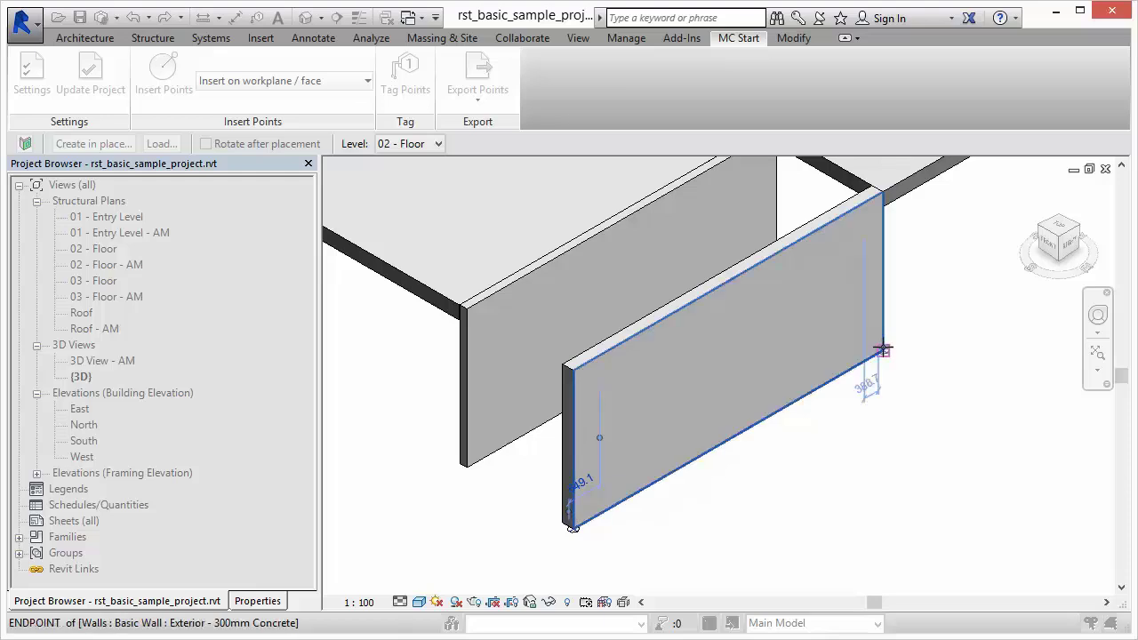
{"action": "left_click", "coordinate": [573, 369]}
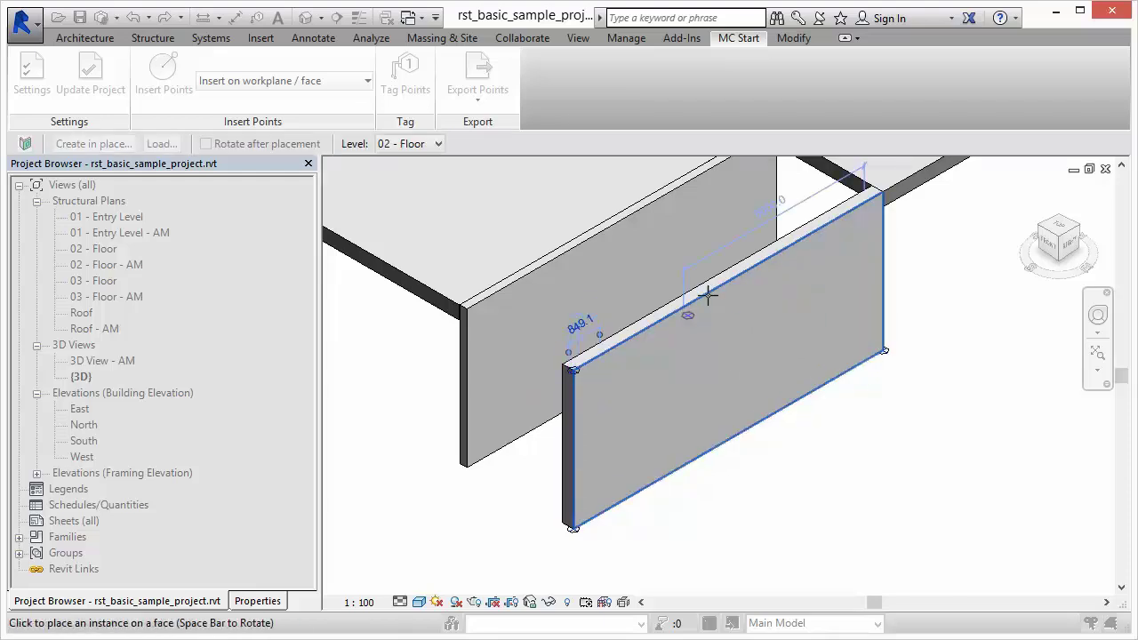
{"action": "left_click", "coordinate": [881, 193]}
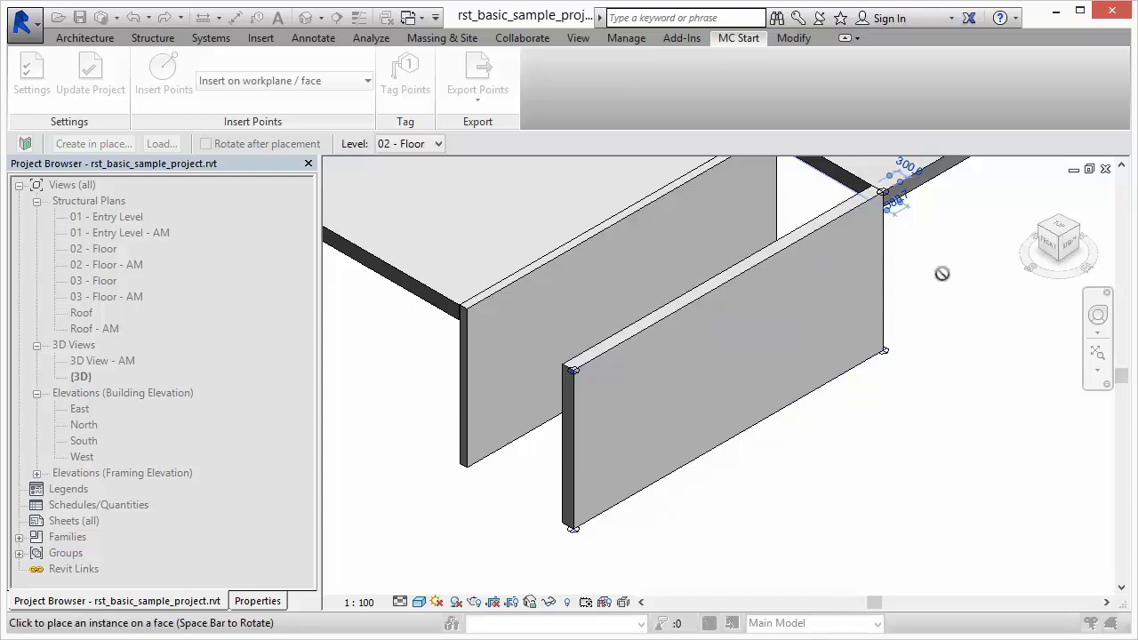
{"action": "key", "text": "Escape"}
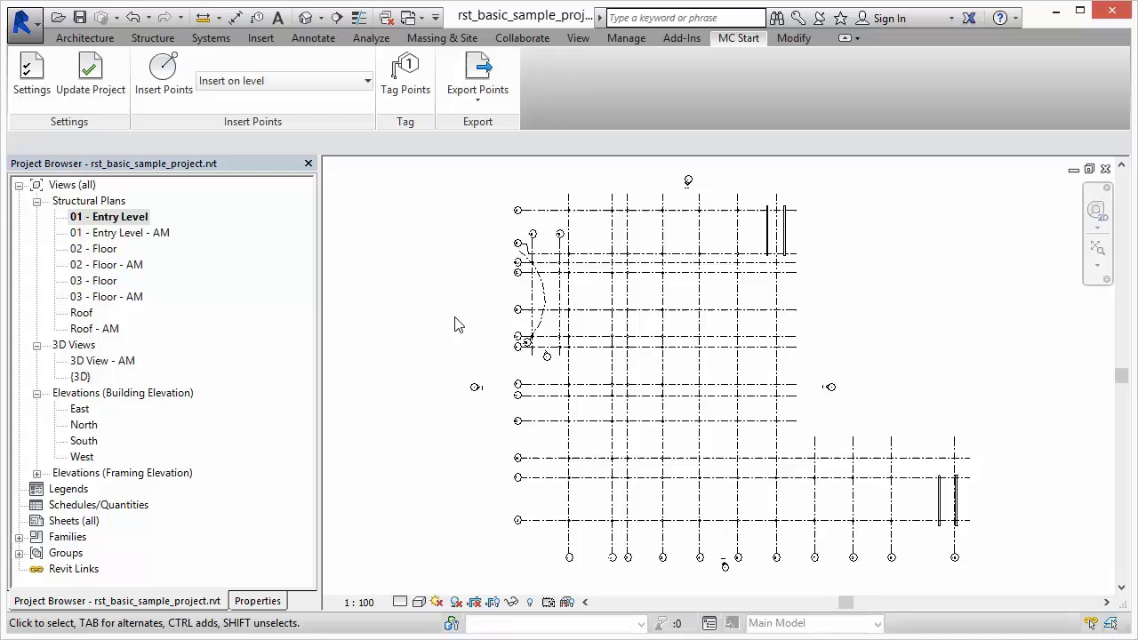
Open the 01 - Entry Level plan and insert survey points at both ends of the second wall.
{"action": "left_click", "coordinate": [133, 221]}
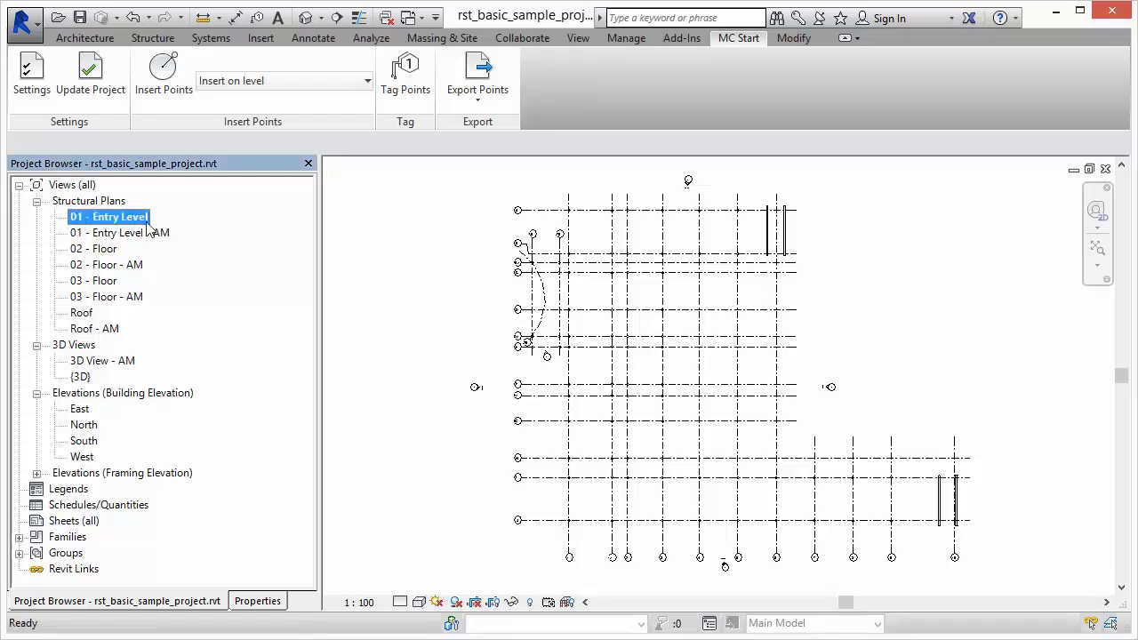
{"action": "scroll", "coordinate": [967, 541], "scroll_direction": "up", "scroll_amount": 6}
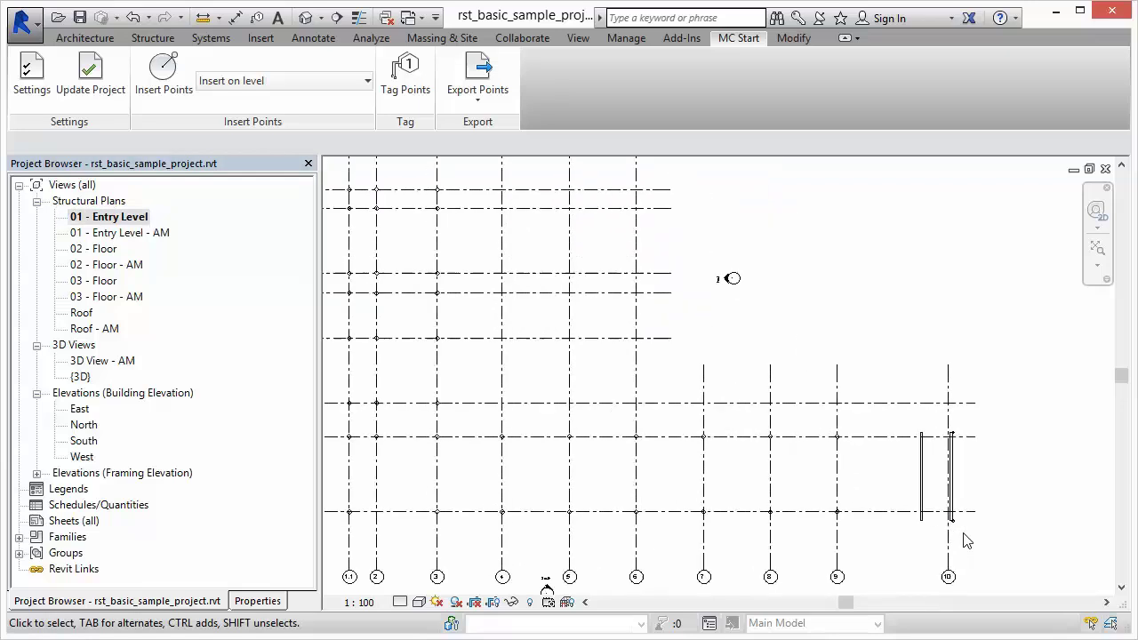
{"action": "scroll", "coordinate": [967, 541], "scroll_direction": "up", "scroll_amount": 1}
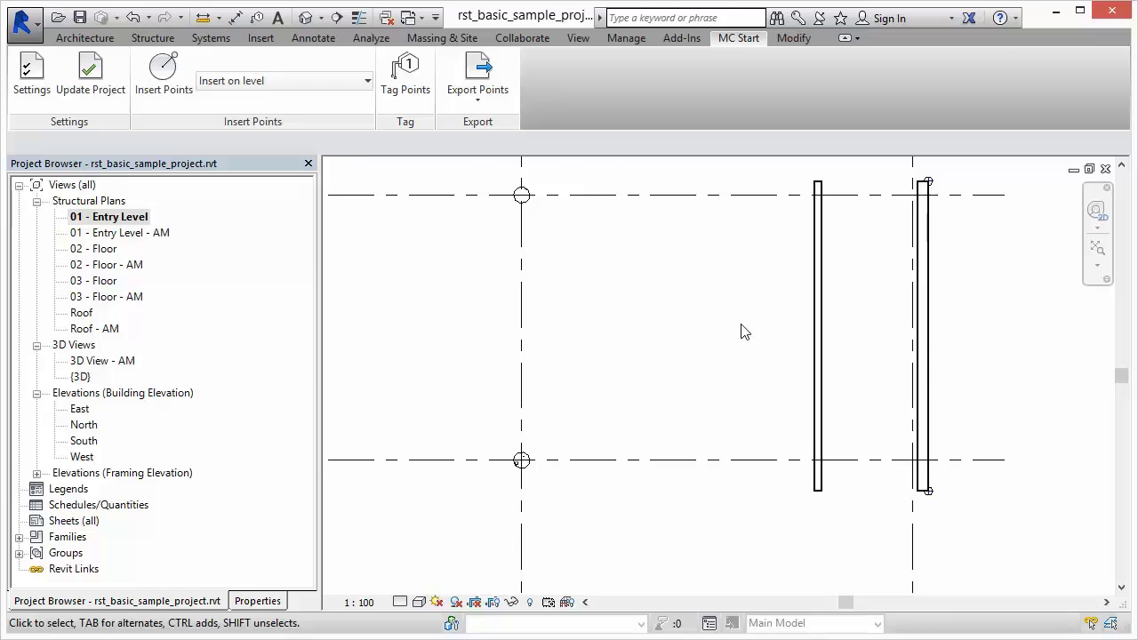
{"action": "left_click", "coordinate": [175, 100]}
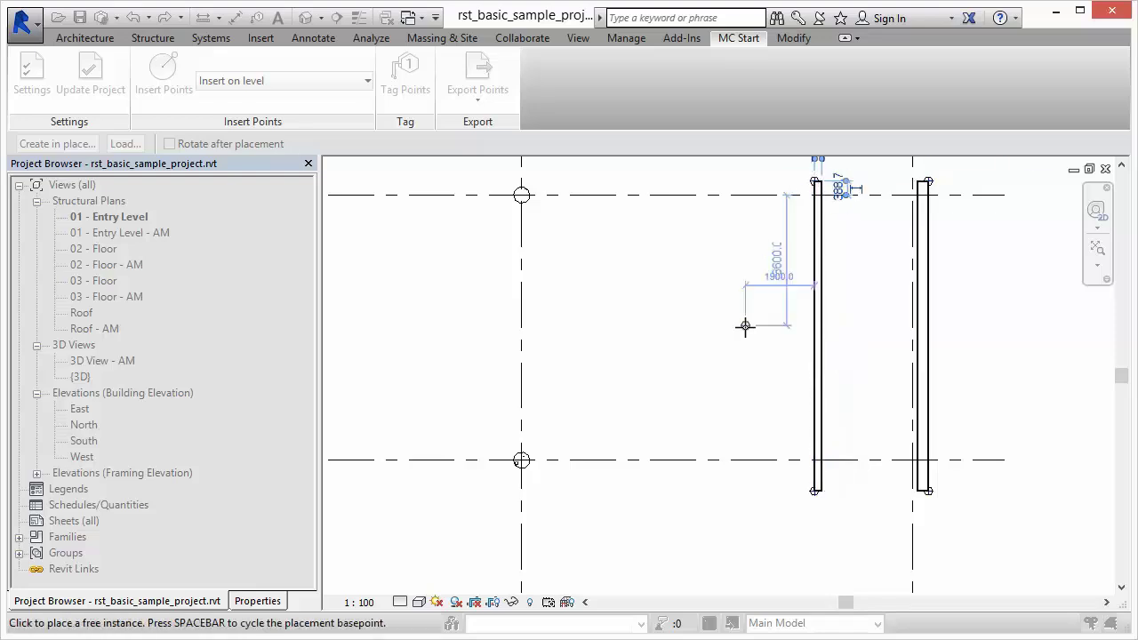
{"action": "key", "text": "Escape"}
{"action": "middle_click_drag", "start_coordinate": [747, 333], "coordinate": [595, 389]}
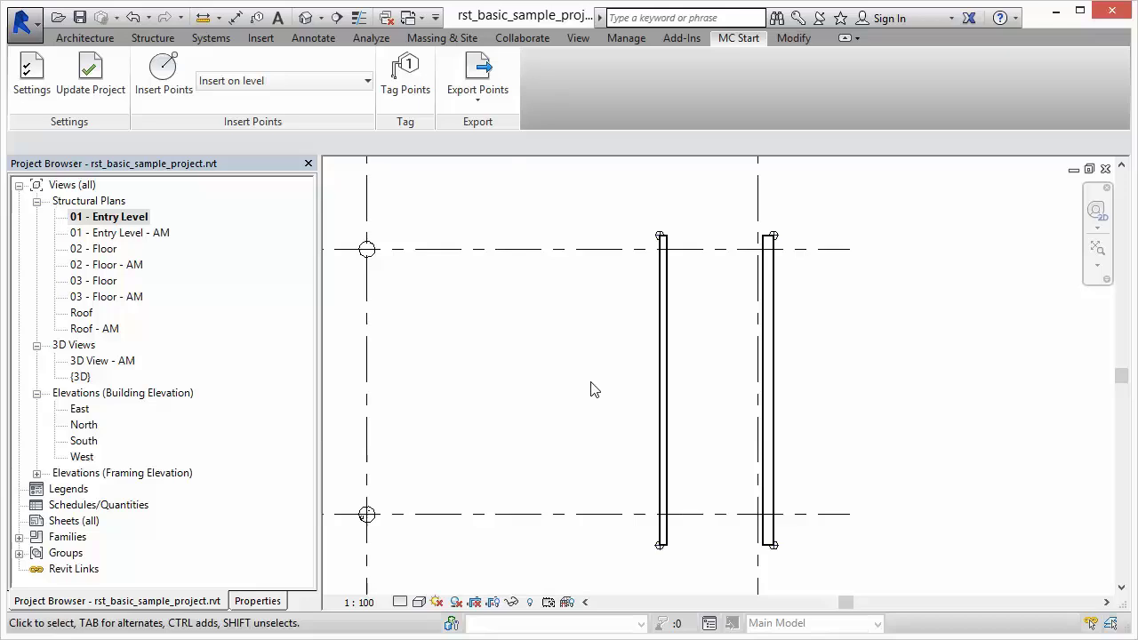
Number-tag all survey points, drag tag 1 below its column, and zoom to fit with ZF.
{"action": "left_click", "coordinate": [405, 80]}
{"action": "scroll", "coordinate": [814, 569], "scroll_direction": "up", "scroll_amount": 4}
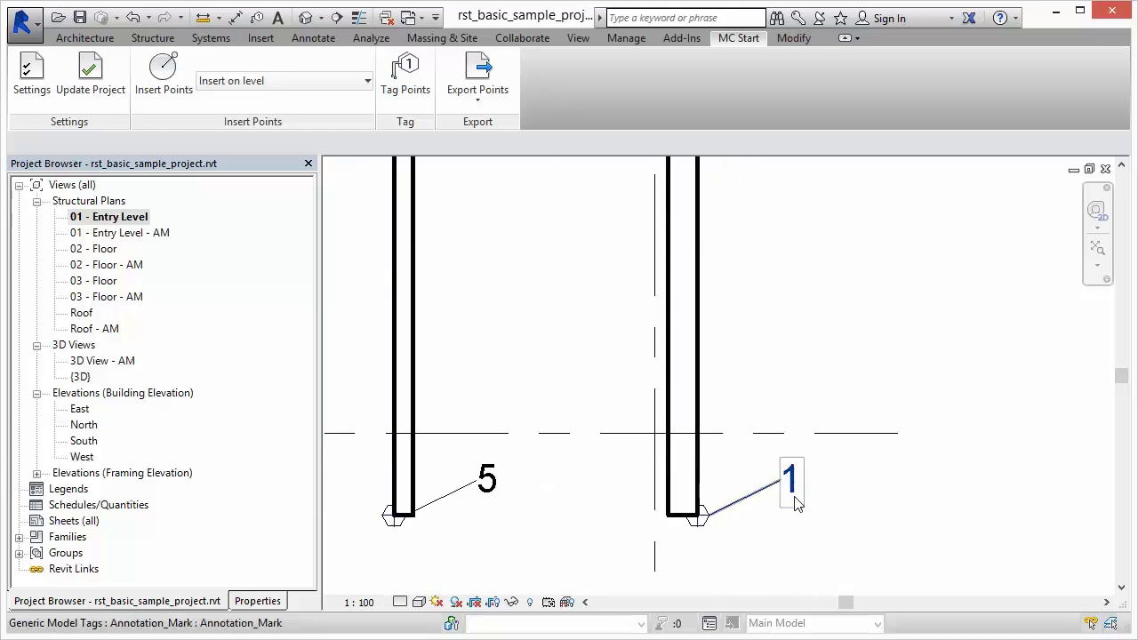
{"action": "middle_click_drag", "start_coordinate": [796, 503], "coordinate": [697, 334]}
{"action": "left_click", "coordinate": [697, 333]}
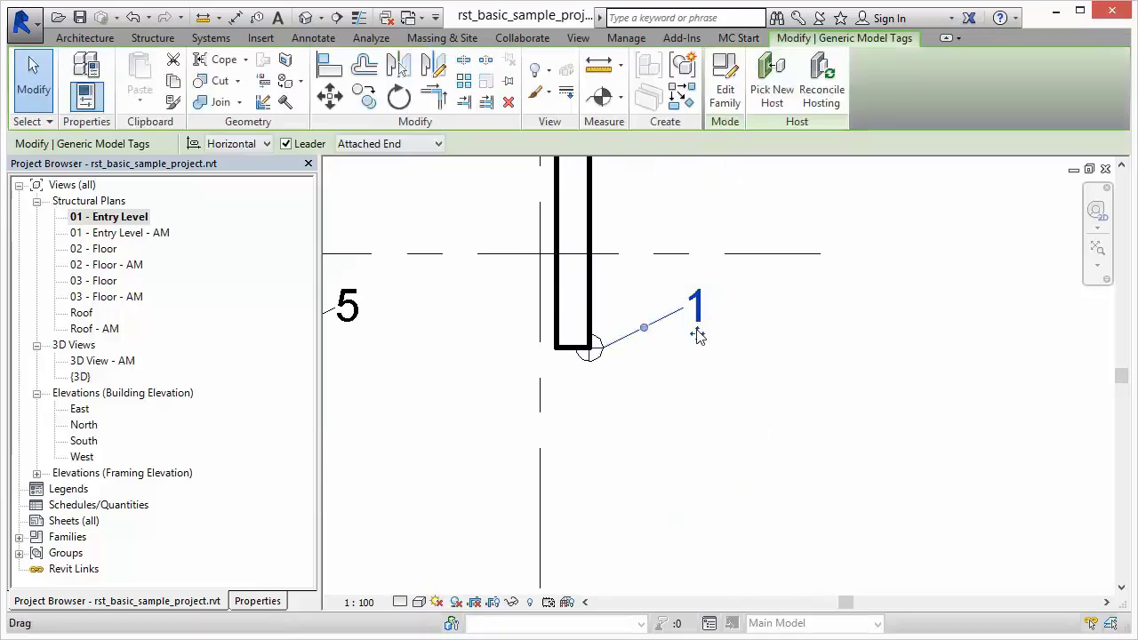
{"action": "left_click_drag", "start_coordinate": [698, 335], "coordinate": [702, 445]}
{"action": "left_click", "coordinate": [762, 443]}
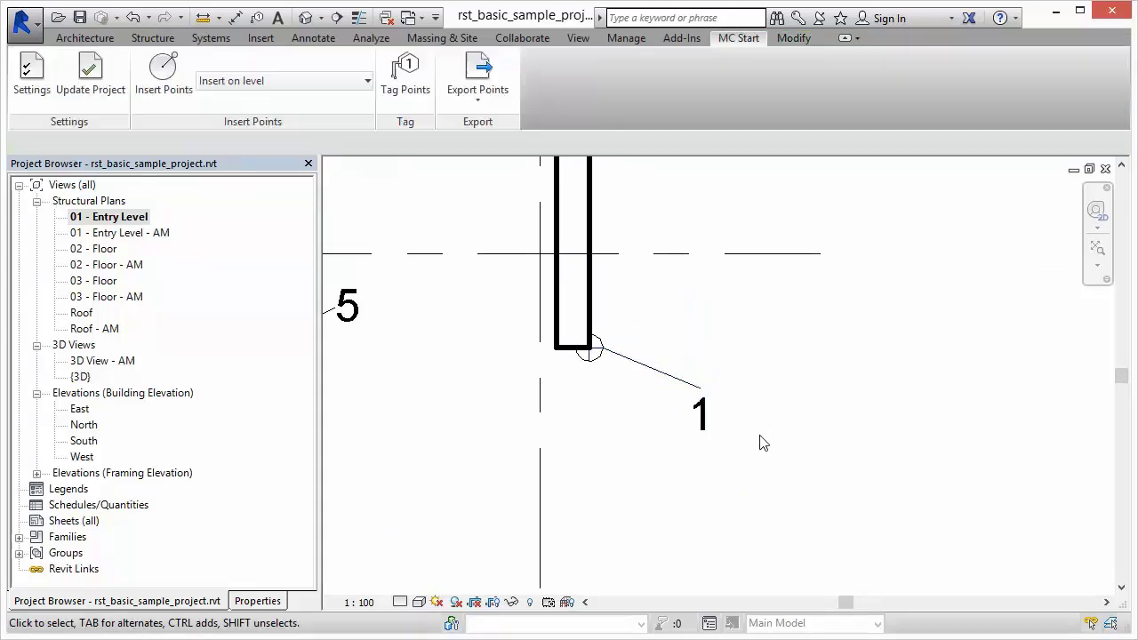
{"action": "key", "text": "z"}
{"action": "key", "text": "f"}
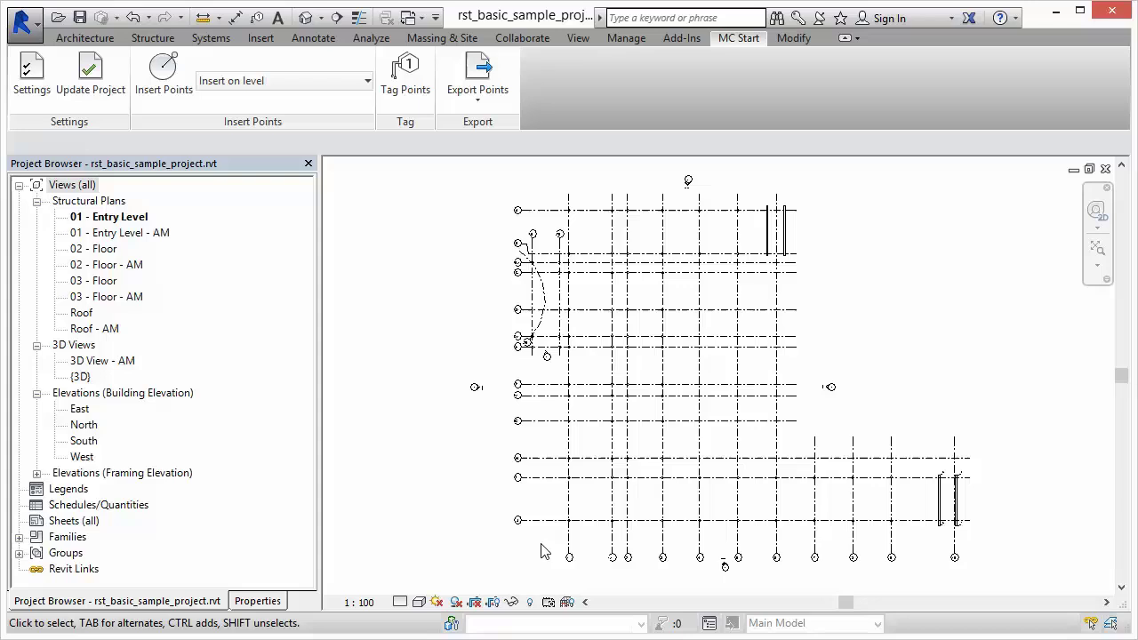
{"action": "left_click", "coordinate": [530, 605]}
{"action": "scroll", "coordinate": [624, 396], "scroll_direction": "up", "scroll_amount": 4}
{"action": "scroll", "coordinate": [628, 424], "scroll_direction": "up", "scroll_amount": 3}
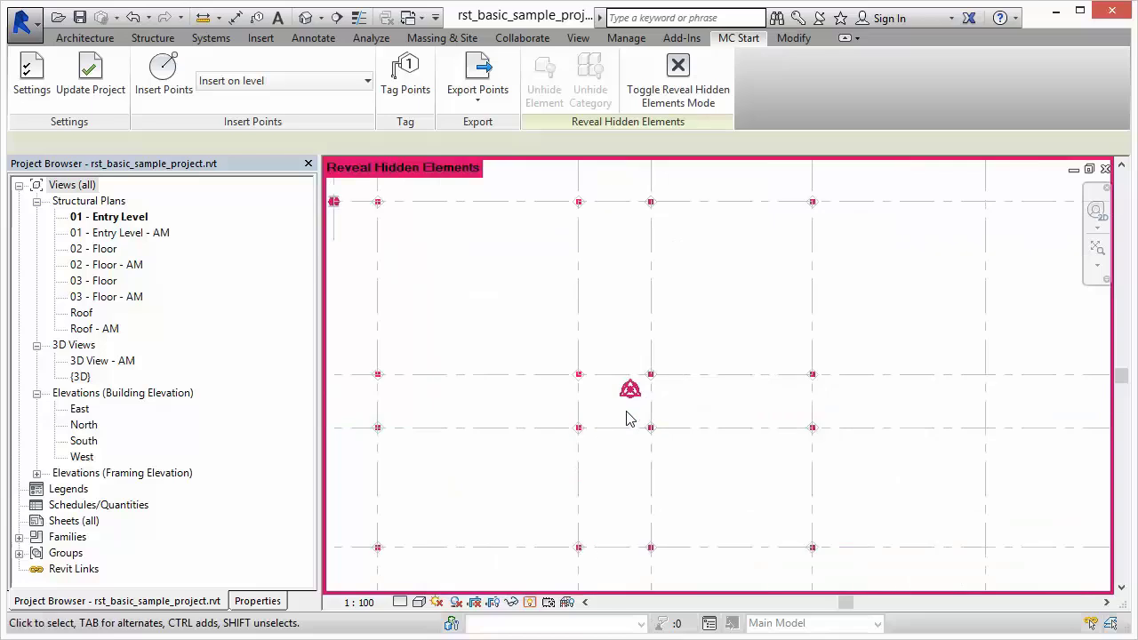
{"action": "left_click", "coordinate": [632, 381]}
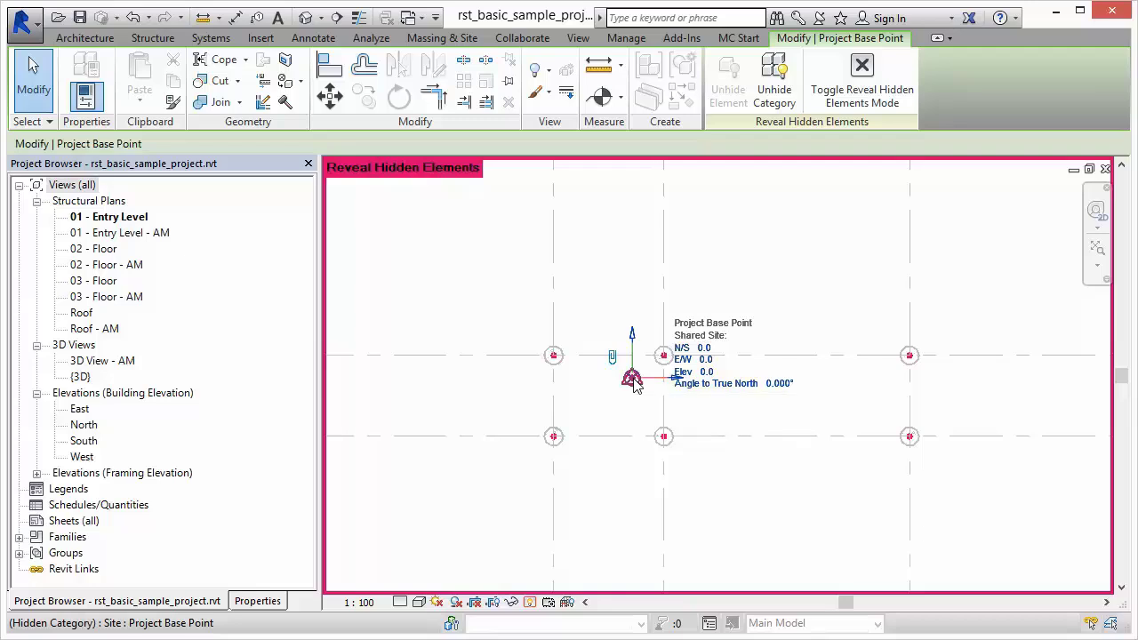
{"action": "key", "text": "Tab"}
{"action": "left_click", "coordinate": [634, 383]}
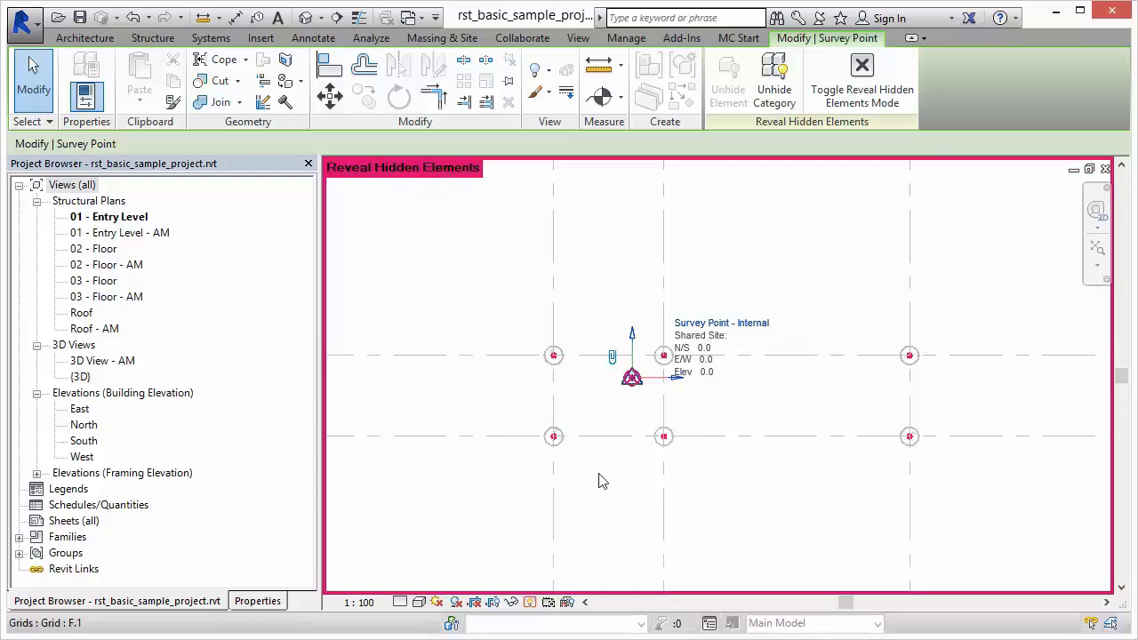
{"action": "left_click", "coordinate": [530, 602]}
{"action": "scroll", "coordinate": [524, 538], "scroll_direction": "down", "scroll_amount": 5}
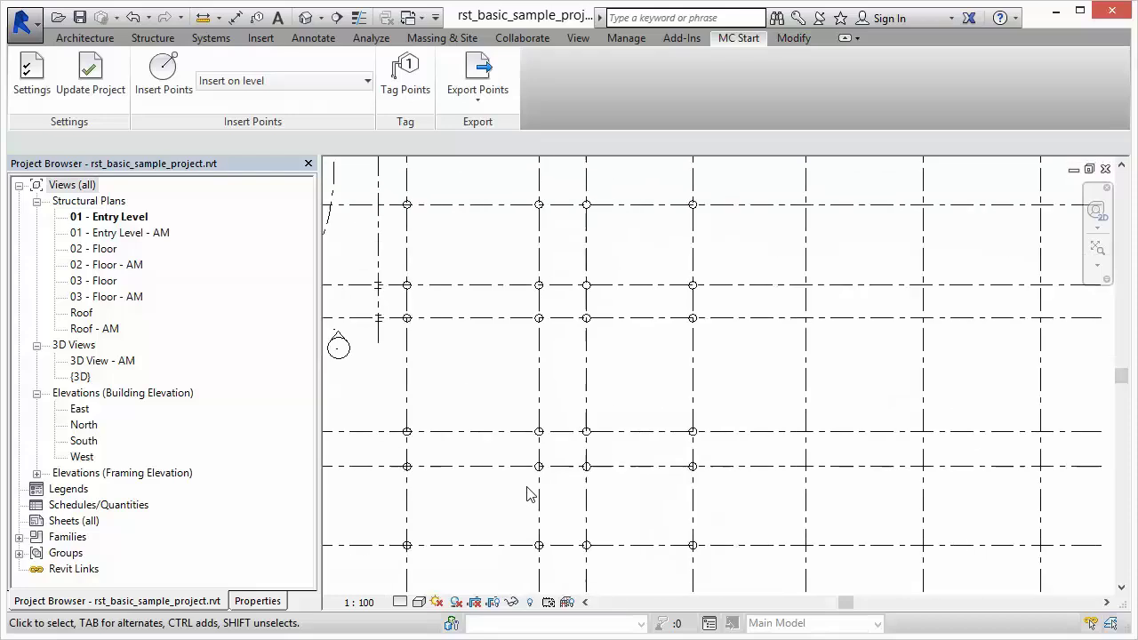
{"action": "middle_click_drag", "start_coordinate": [528, 490], "coordinate": [536, 256]}
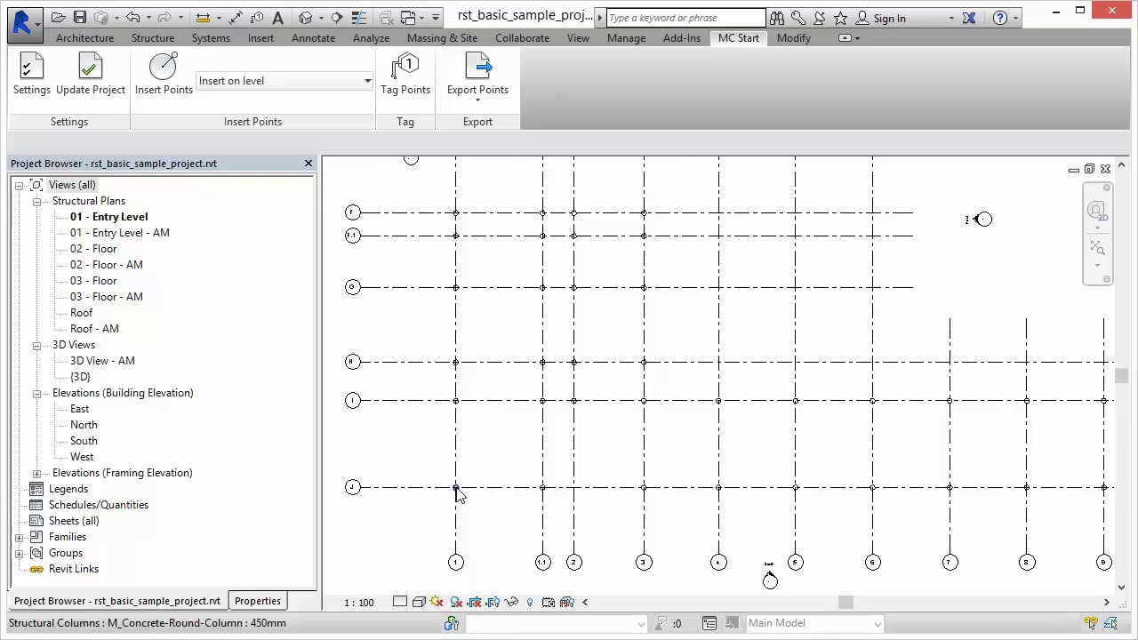
Tick Site and its Survey Point subcategory in the plan's Visibility/Graphic Overrides.
{"action": "left_click", "coordinate": [579, 38]}
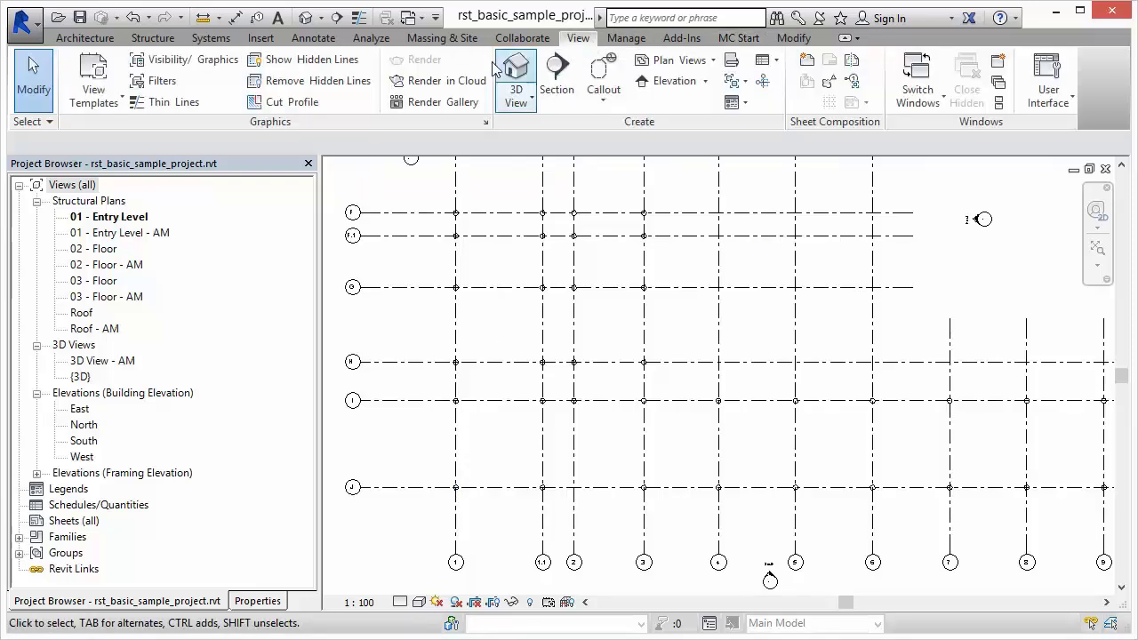
{"action": "left_click", "coordinate": [219, 68]}
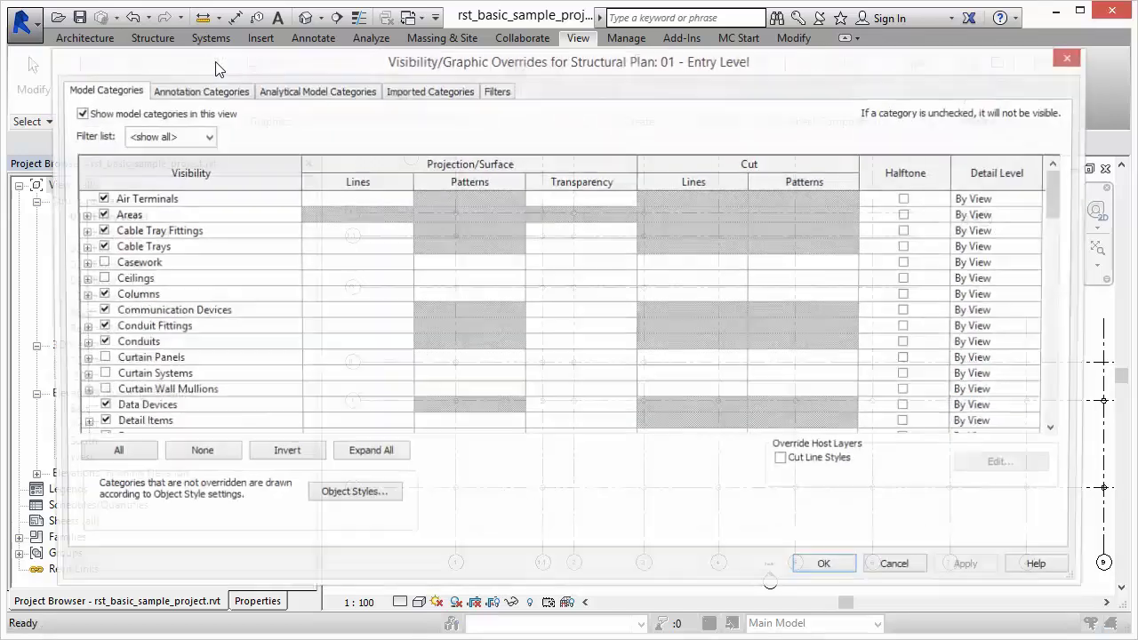
{"action": "scroll", "coordinate": [203, 365], "scroll_direction": "down", "scroll_amount": 1}
{"action": "scroll", "coordinate": [203, 365], "scroll_direction": "down", "scroll_amount": 16}
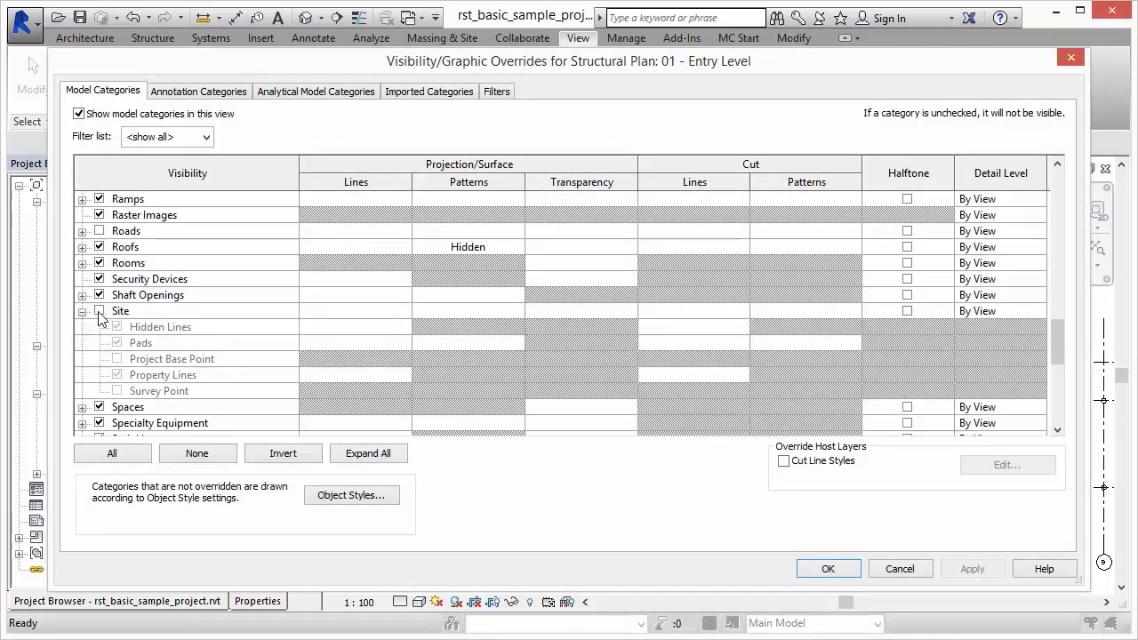
{"action": "left_click", "coordinate": [99, 310]}
{"action": "left_click", "coordinate": [116, 391]}
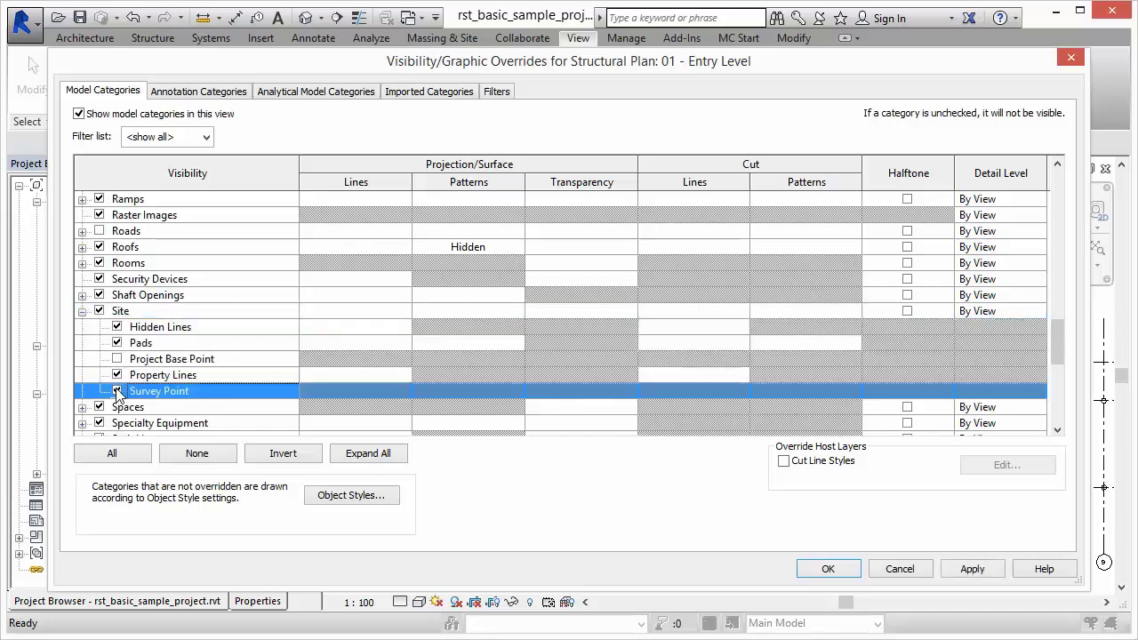
{"action": "left_click", "coordinate": [811, 570]}
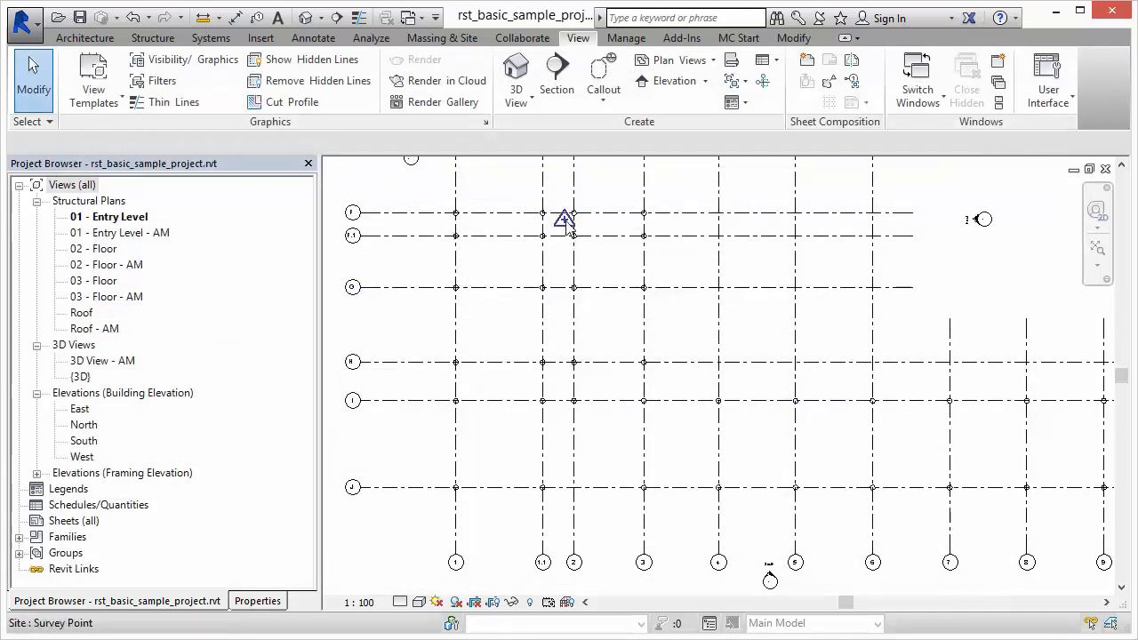
Select the survey point, unclip it, and drag it onto the grid intersection.
{"action": "left_click", "coordinate": [570, 229]}
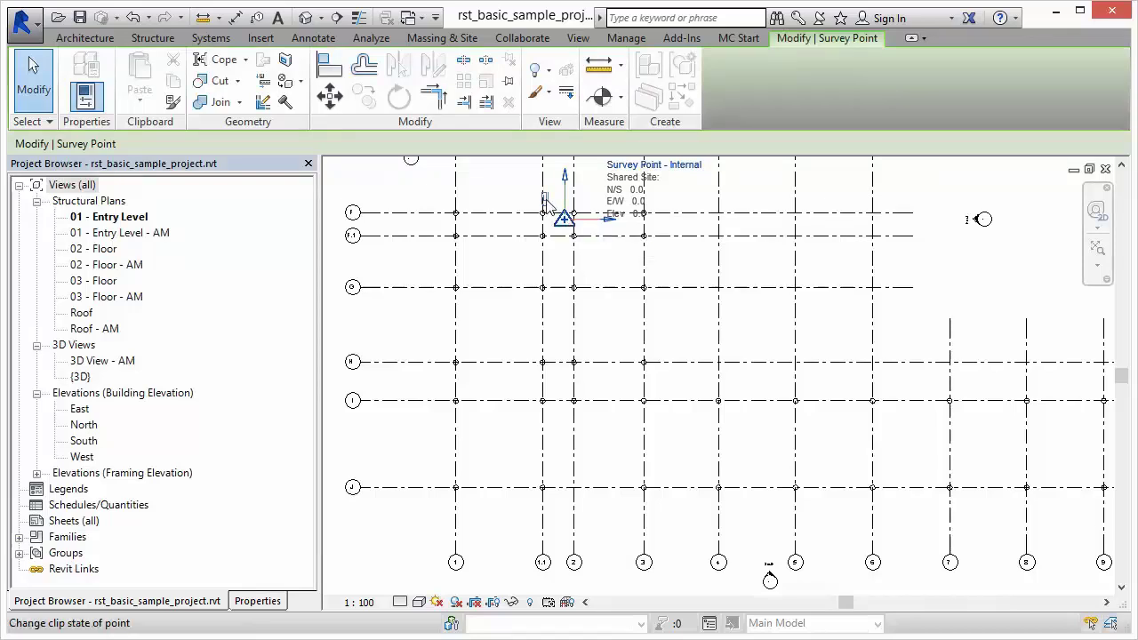
{"action": "left_click", "coordinate": [546, 200]}
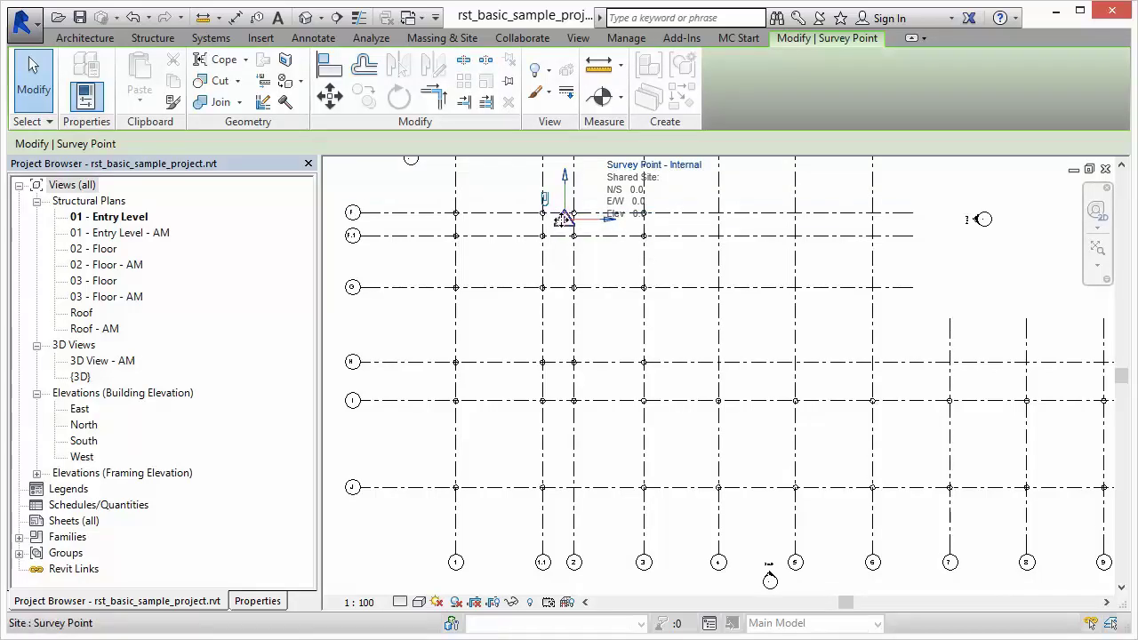
{"action": "left_click_drag", "start_coordinate": [562, 228], "coordinate": [439, 507]}
{"action": "scroll", "coordinate": [462, 489], "scroll_direction": "up", "scroll_amount": 5}
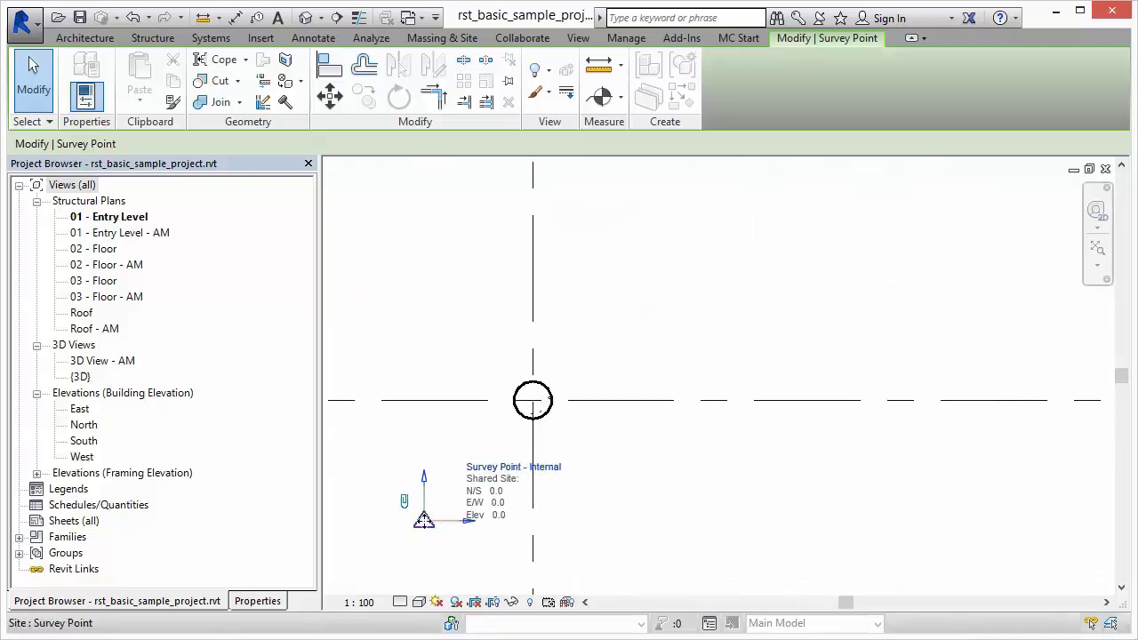
{"action": "left_click_drag", "start_coordinate": [431, 520], "coordinate": [532, 400]}
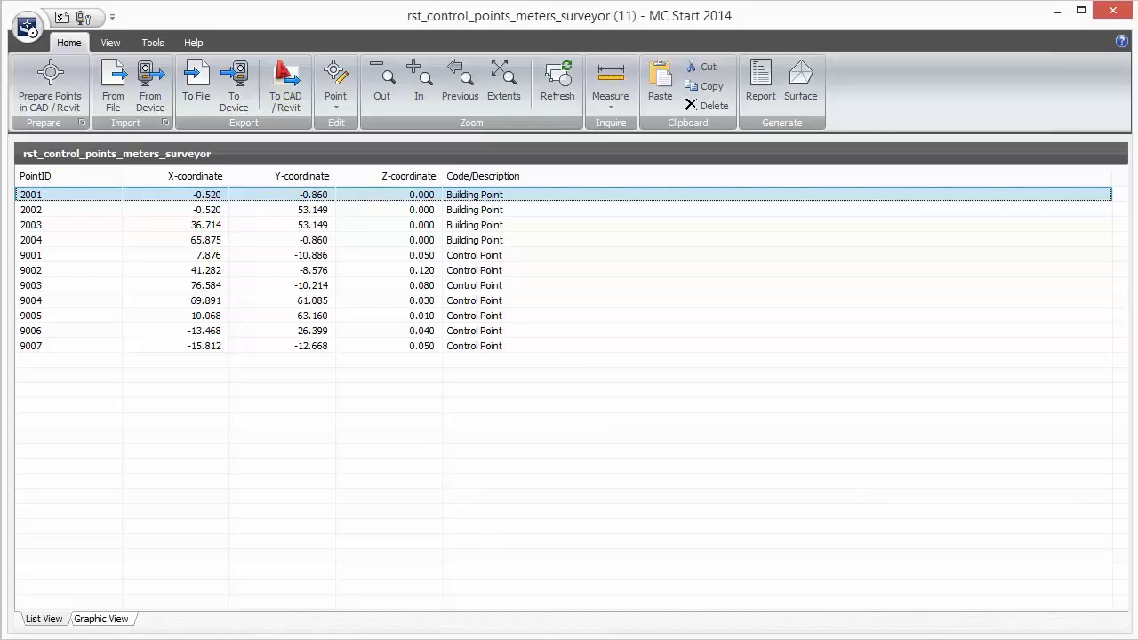
Return to the Revit window where the import prompt is waiting.
{"action": "left_click", "coordinate": [506, 627]}
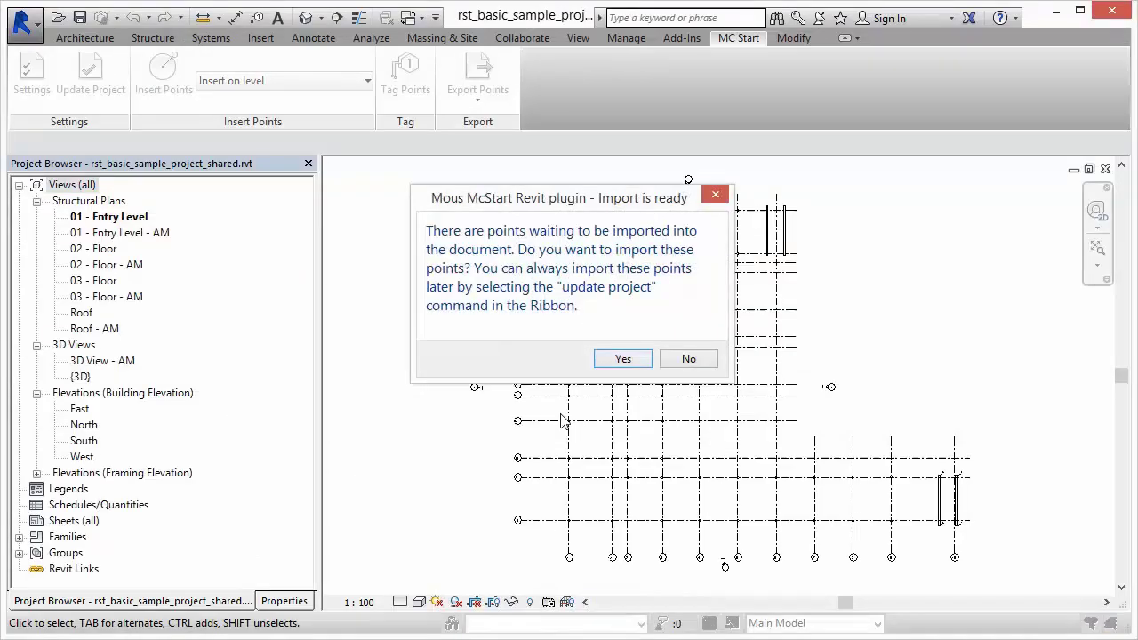
Import the waiting points and tag both design and measured points, such as 2001 and 9001.
{"action": "left_click", "coordinate": [623, 359]}
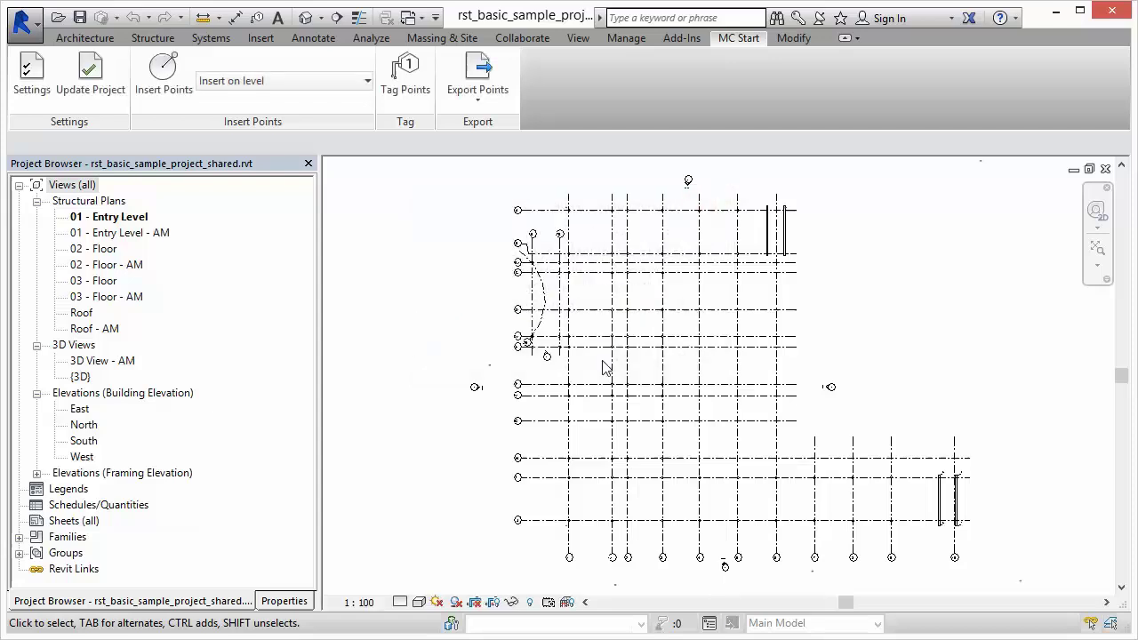
{"action": "left_click", "coordinate": [406, 88]}
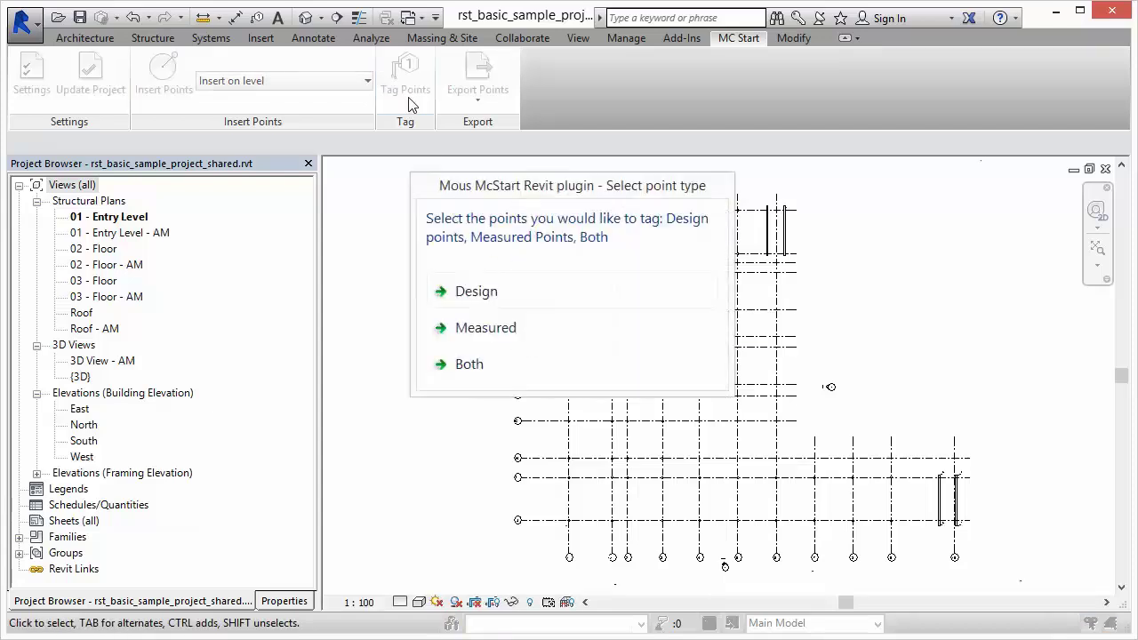
{"action": "left_click", "coordinate": [468, 363]}
{"action": "scroll", "coordinate": [573, 558], "scroll_direction": "up", "scroll_amount": 5}
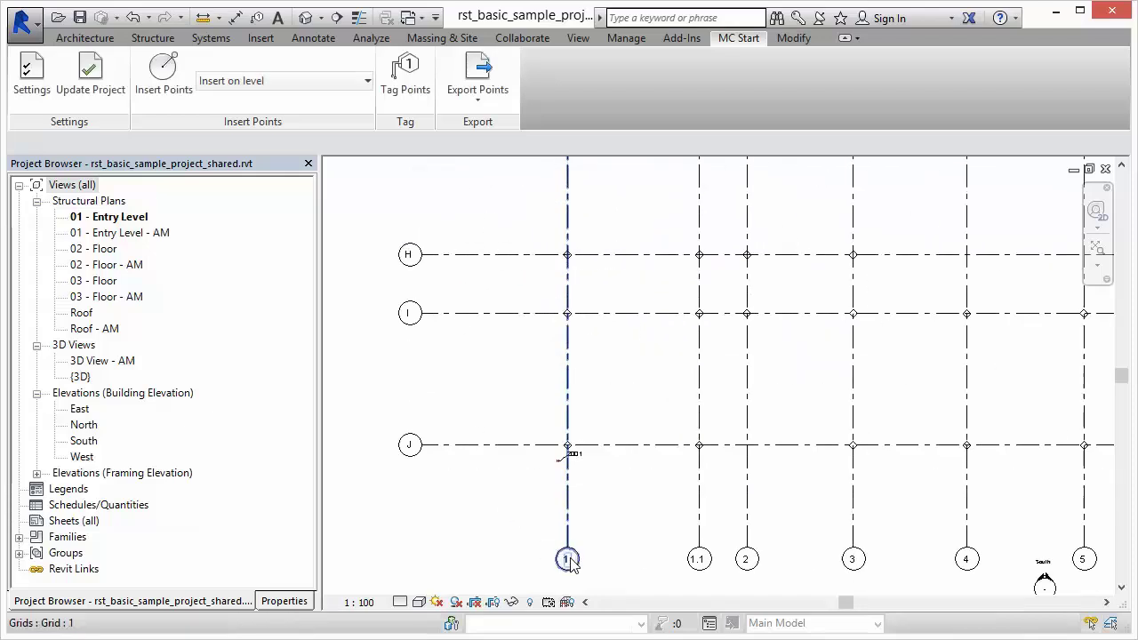
{"action": "middle_click_drag", "start_coordinate": [574, 516], "coordinate": [489, 382]}
{"action": "scroll", "coordinate": [489, 383], "scroll_direction": "up", "scroll_amount": 2}
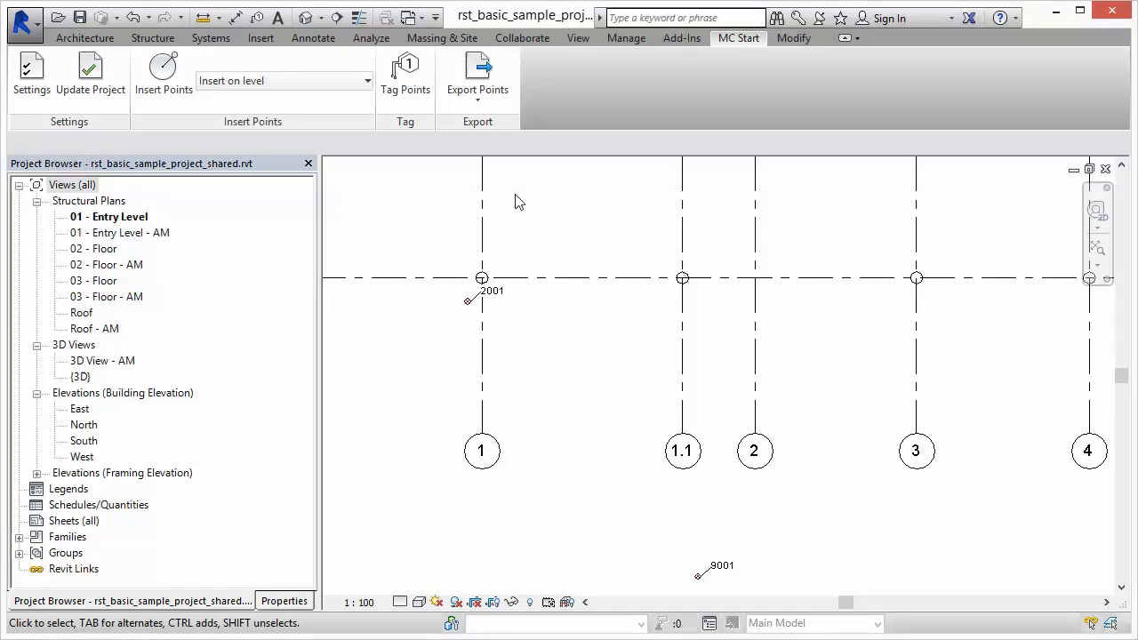
Export the plan background and points from MC Start to the My Points list.
{"action": "left_click", "coordinate": [477, 99]}
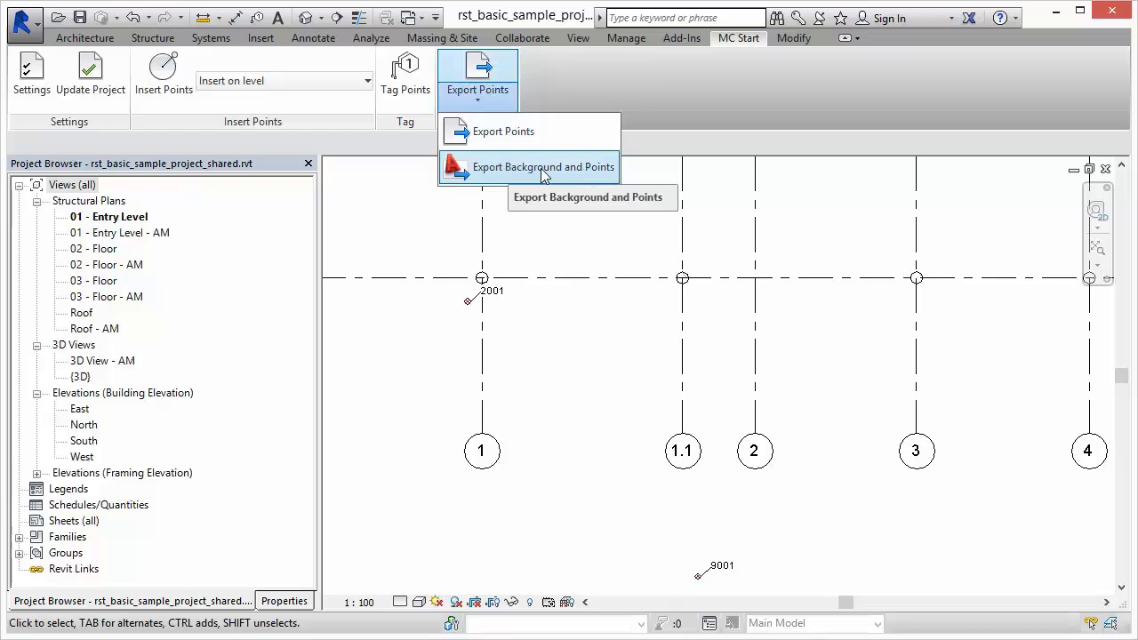
{"action": "left_click", "coordinate": [544, 169]}
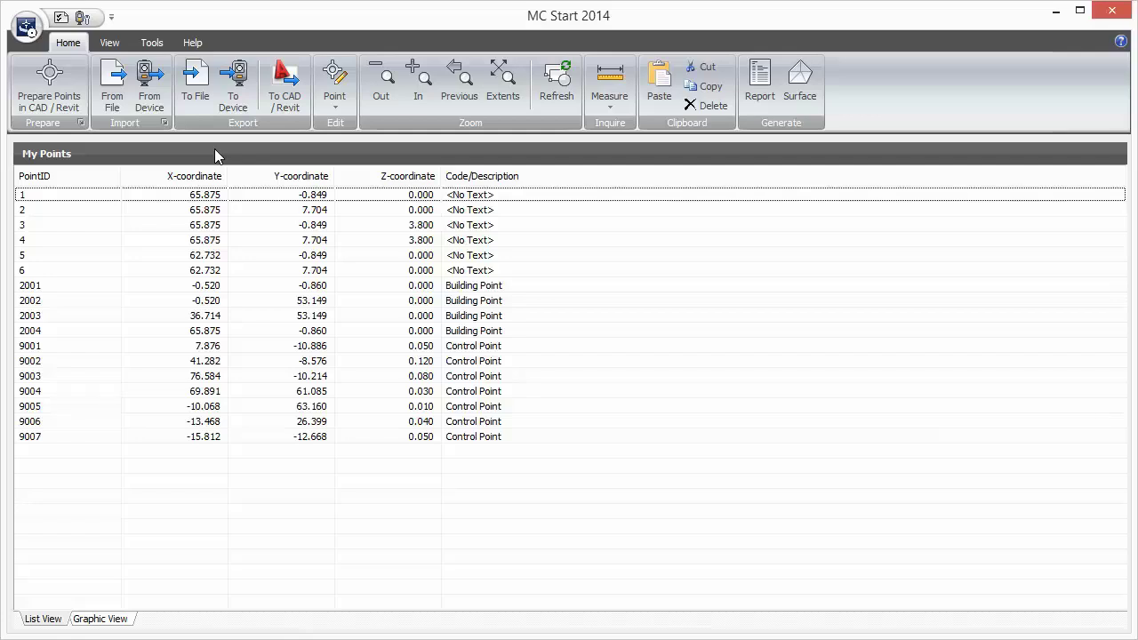
Set up a device export named Entrylevel including the background file, then open the project folder.
{"action": "left_click", "coordinate": [230, 103]}
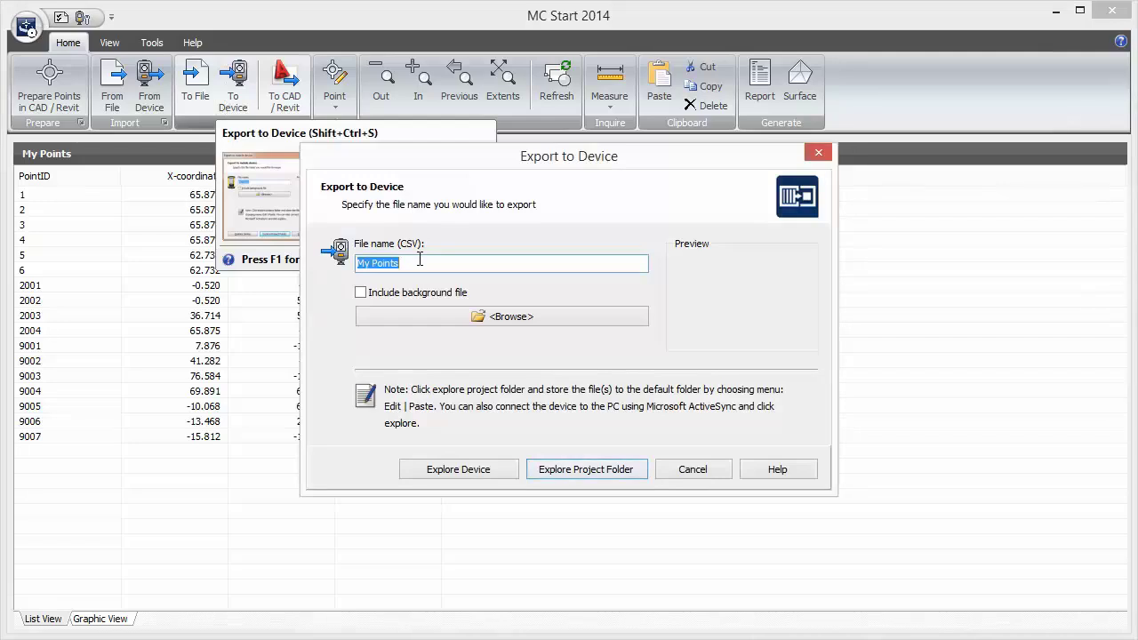
{"action": "type", "text": "Entrylevel"}
{"action": "left_click", "coordinate": [411, 297]}
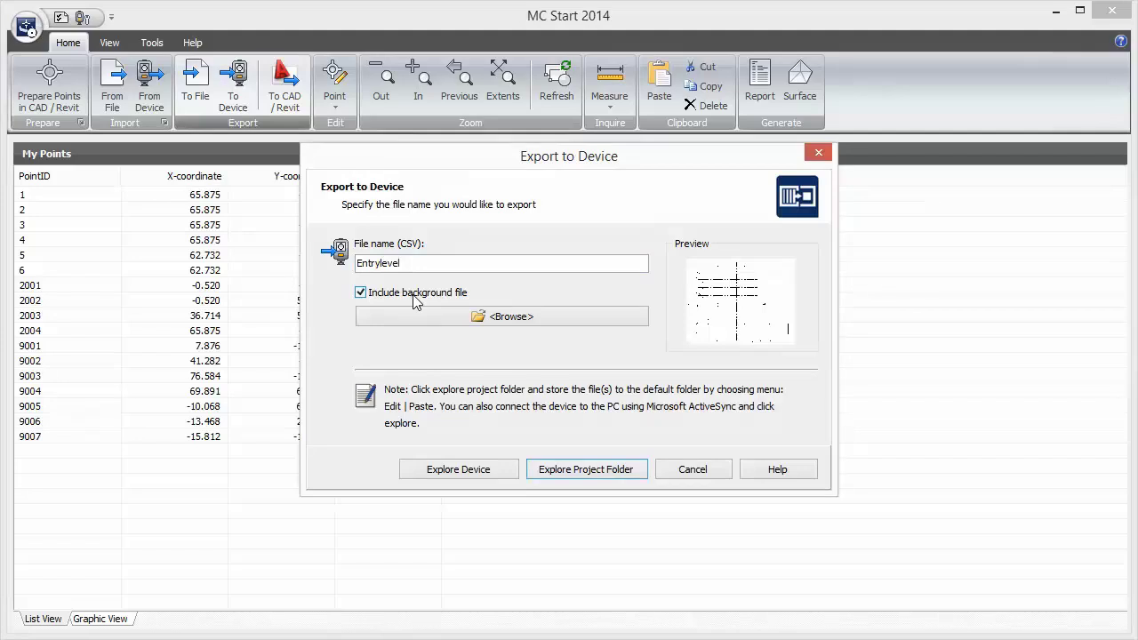
{"action": "left_click", "coordinate": [562, 472]}
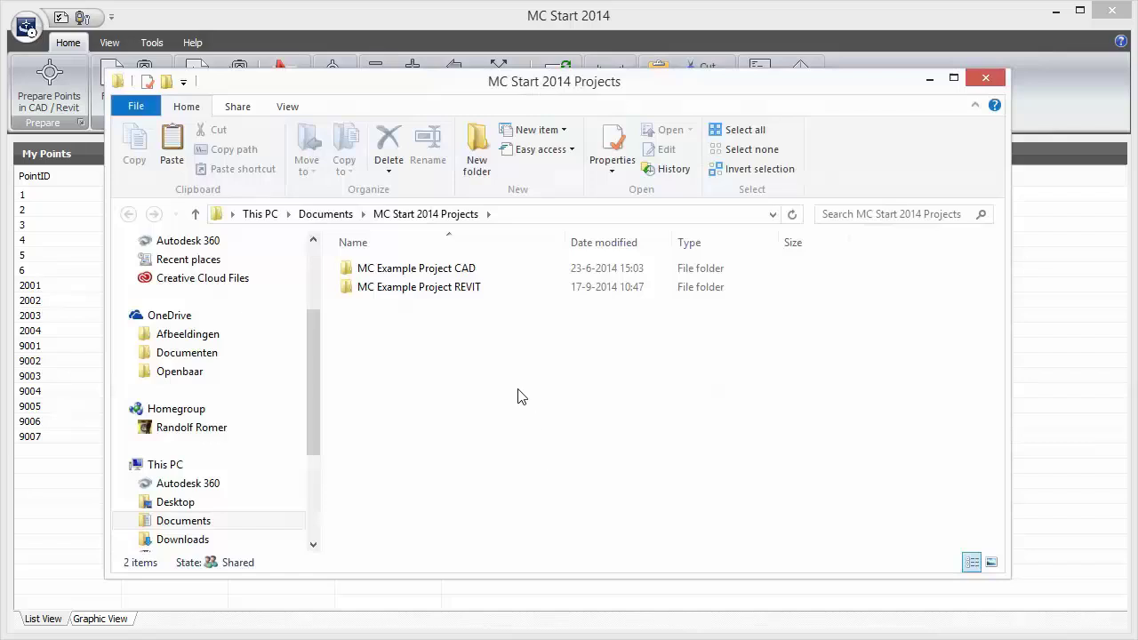
Create an Entrylevel folder and paste Entrylevel.csv and Entrylevel.dxf into it.
{"action": "left_click", "coordinate": [471, 165]}
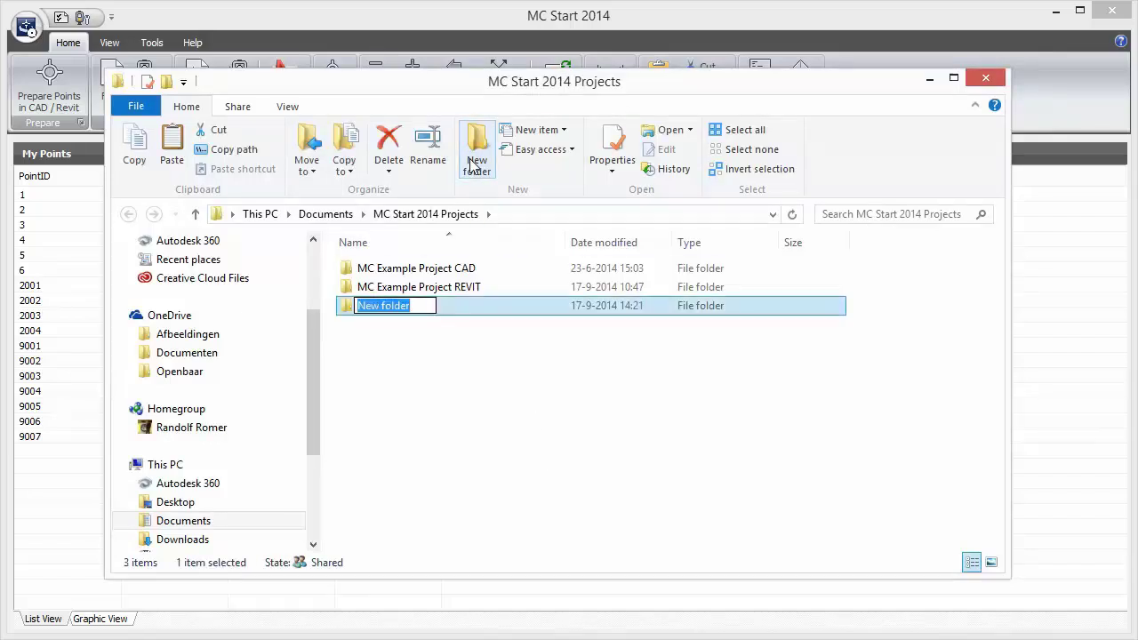
{"action": "type", "text": "Entrylevel"}
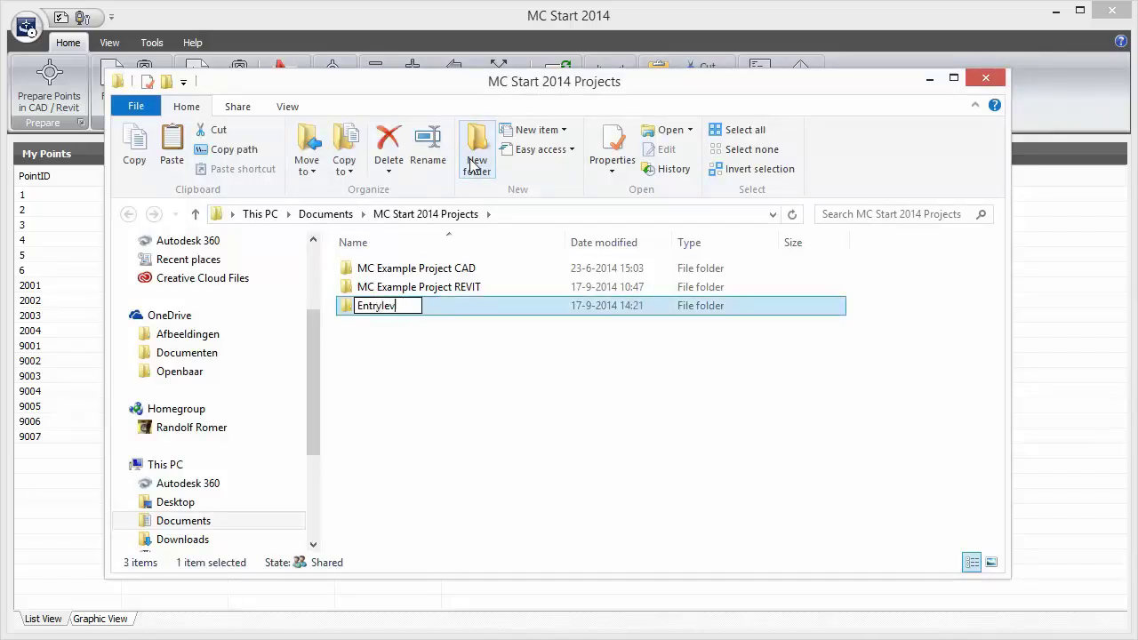
{"action": "key", "text": "Return"}
{"action": "key", "text": "Return"}
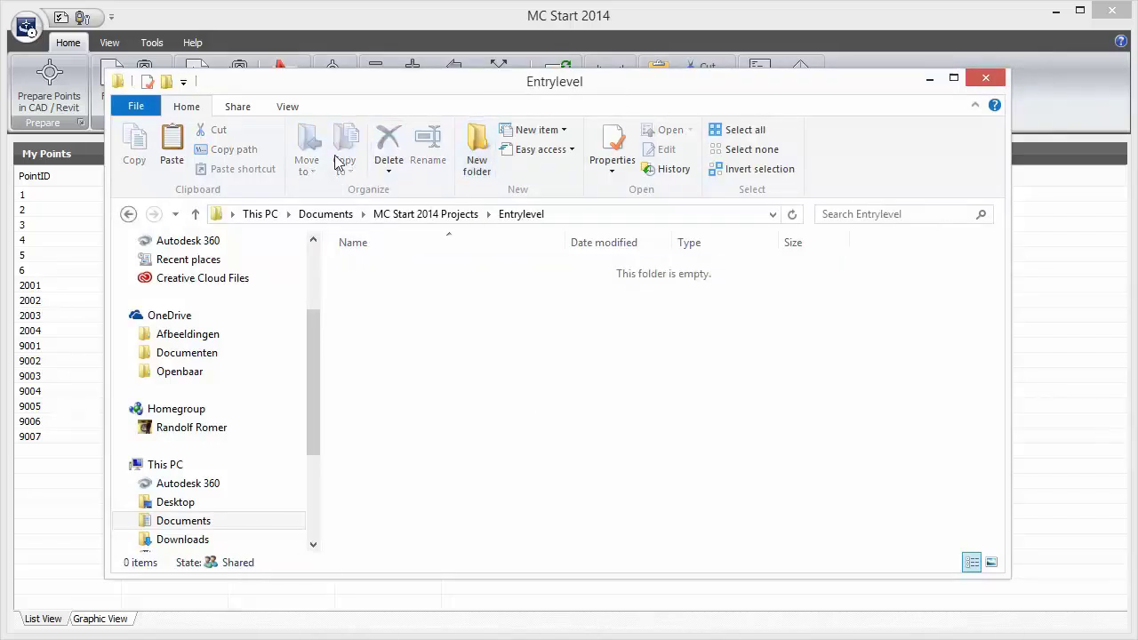
{"action": "left_click", "coordinate": [173, 151]}
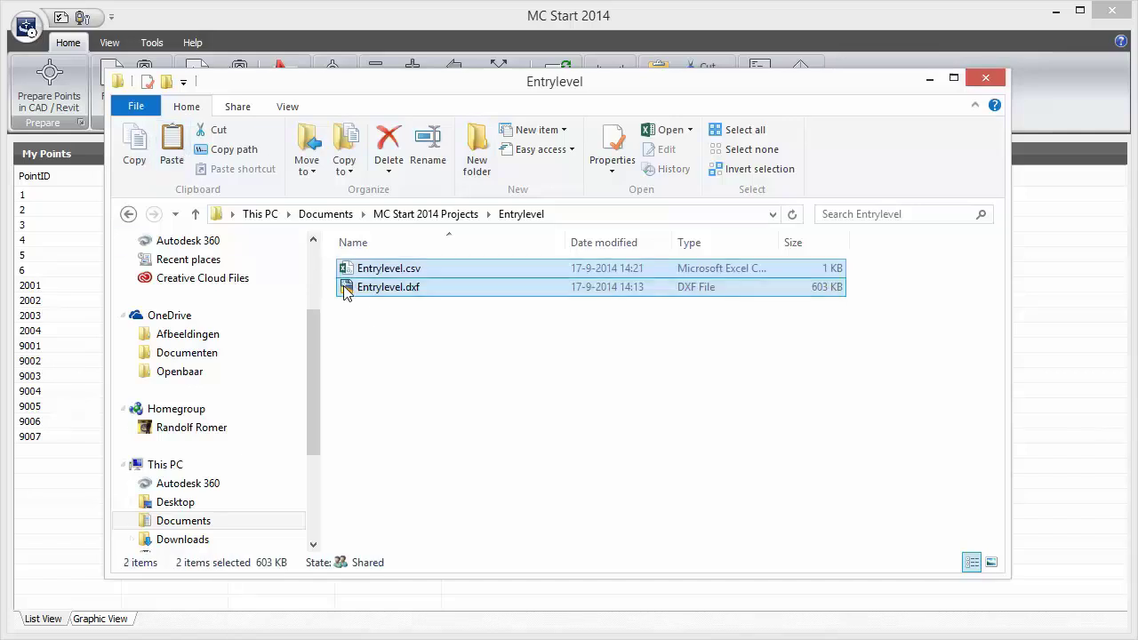
{"action": "left_click", "coordinate": [373, 315]}
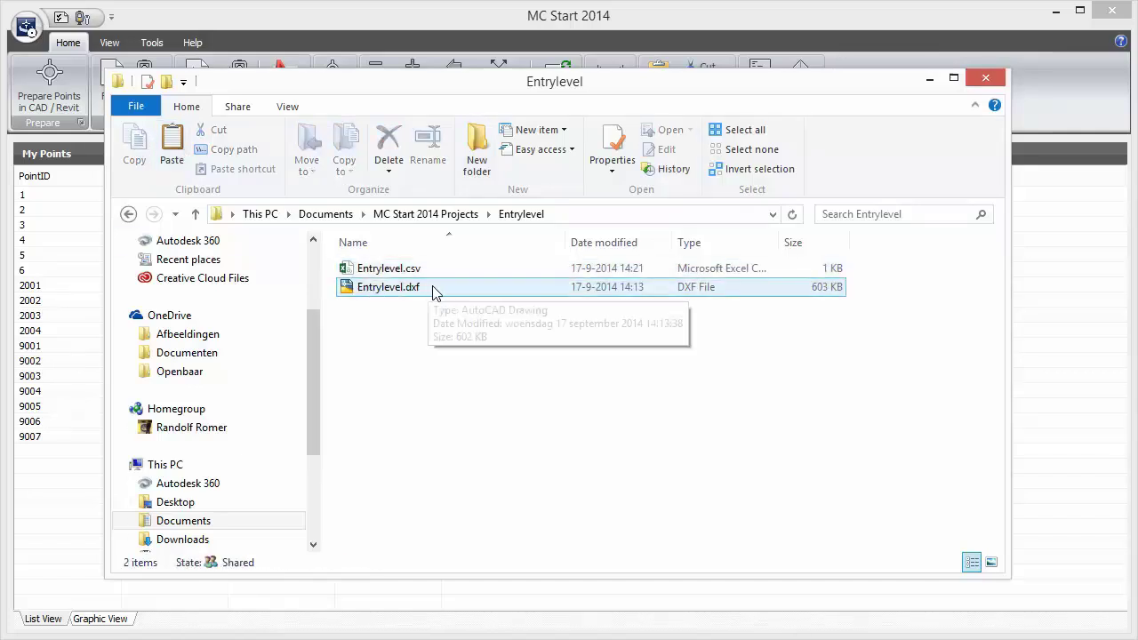